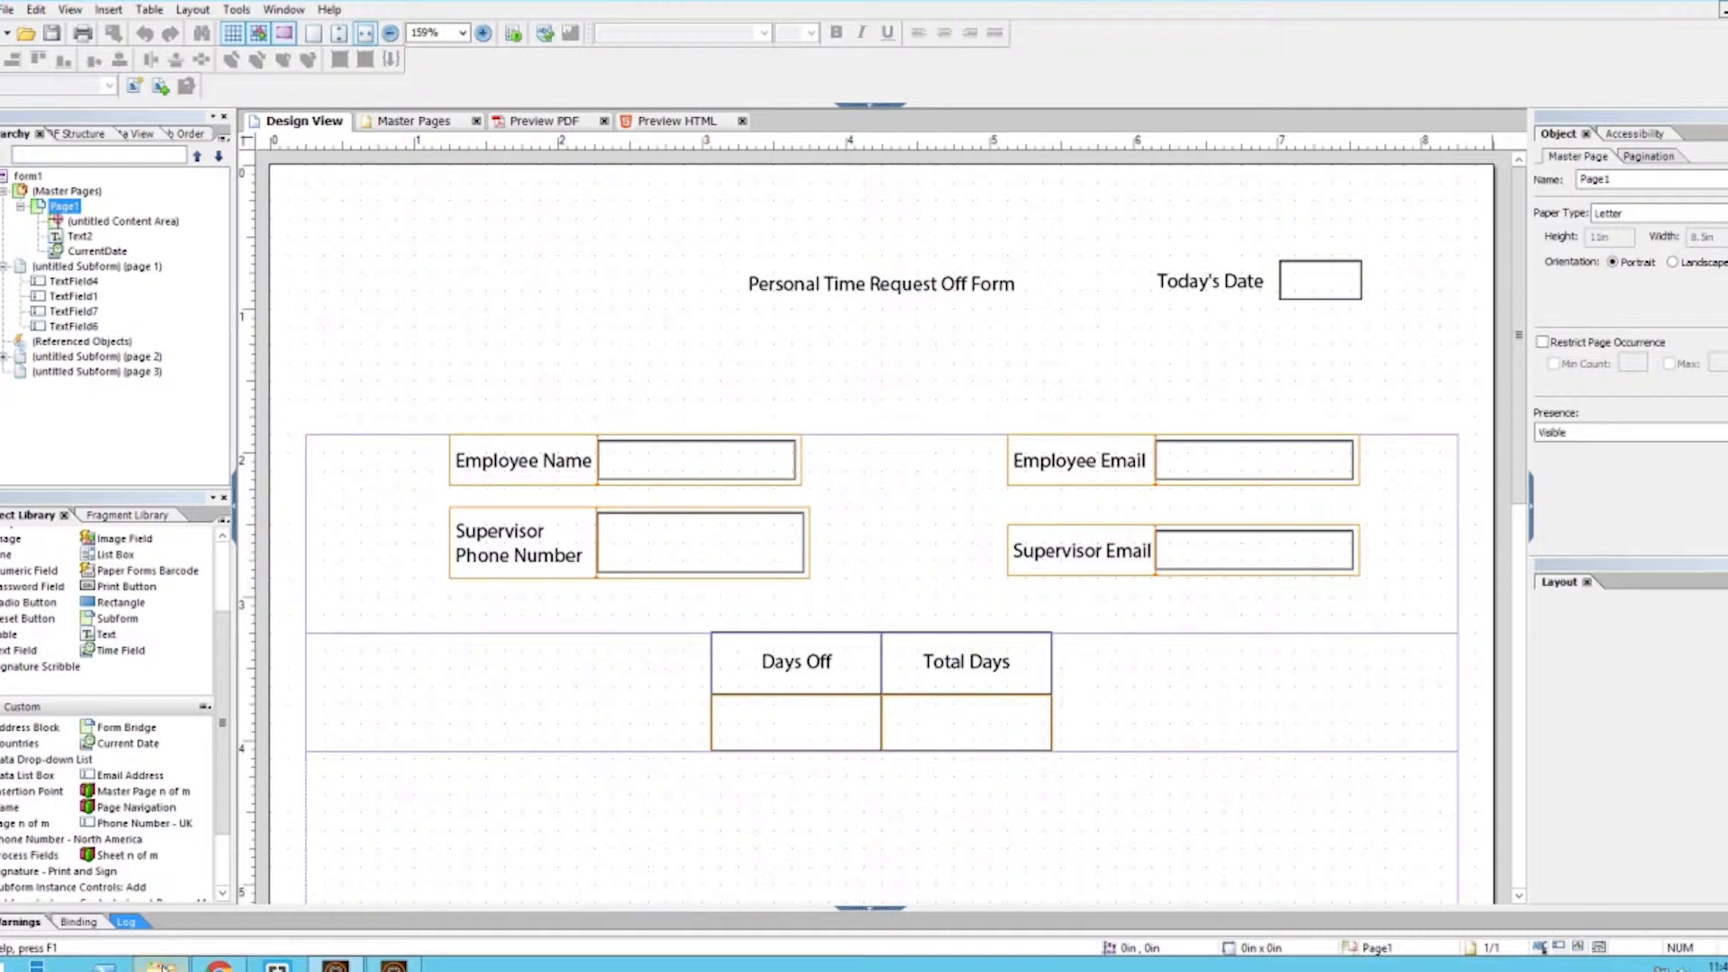
- Upload the PTO2.xdp form template into the XDP Templates folder
click(218, 964)
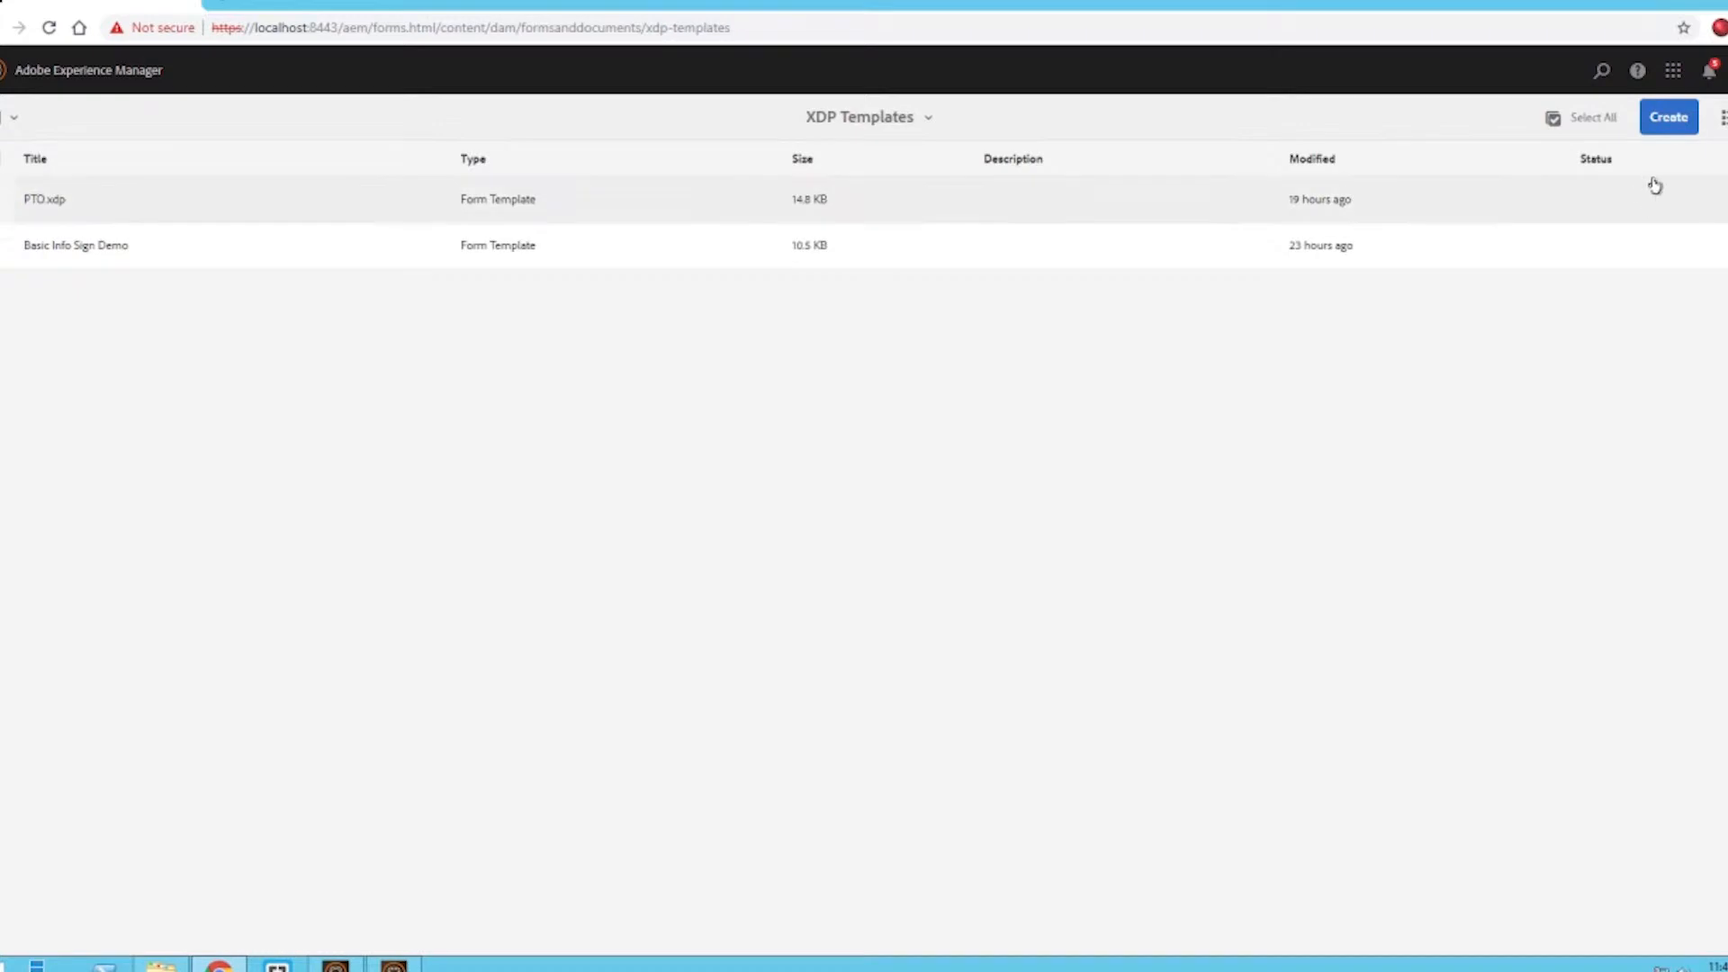
click(1672, 126)
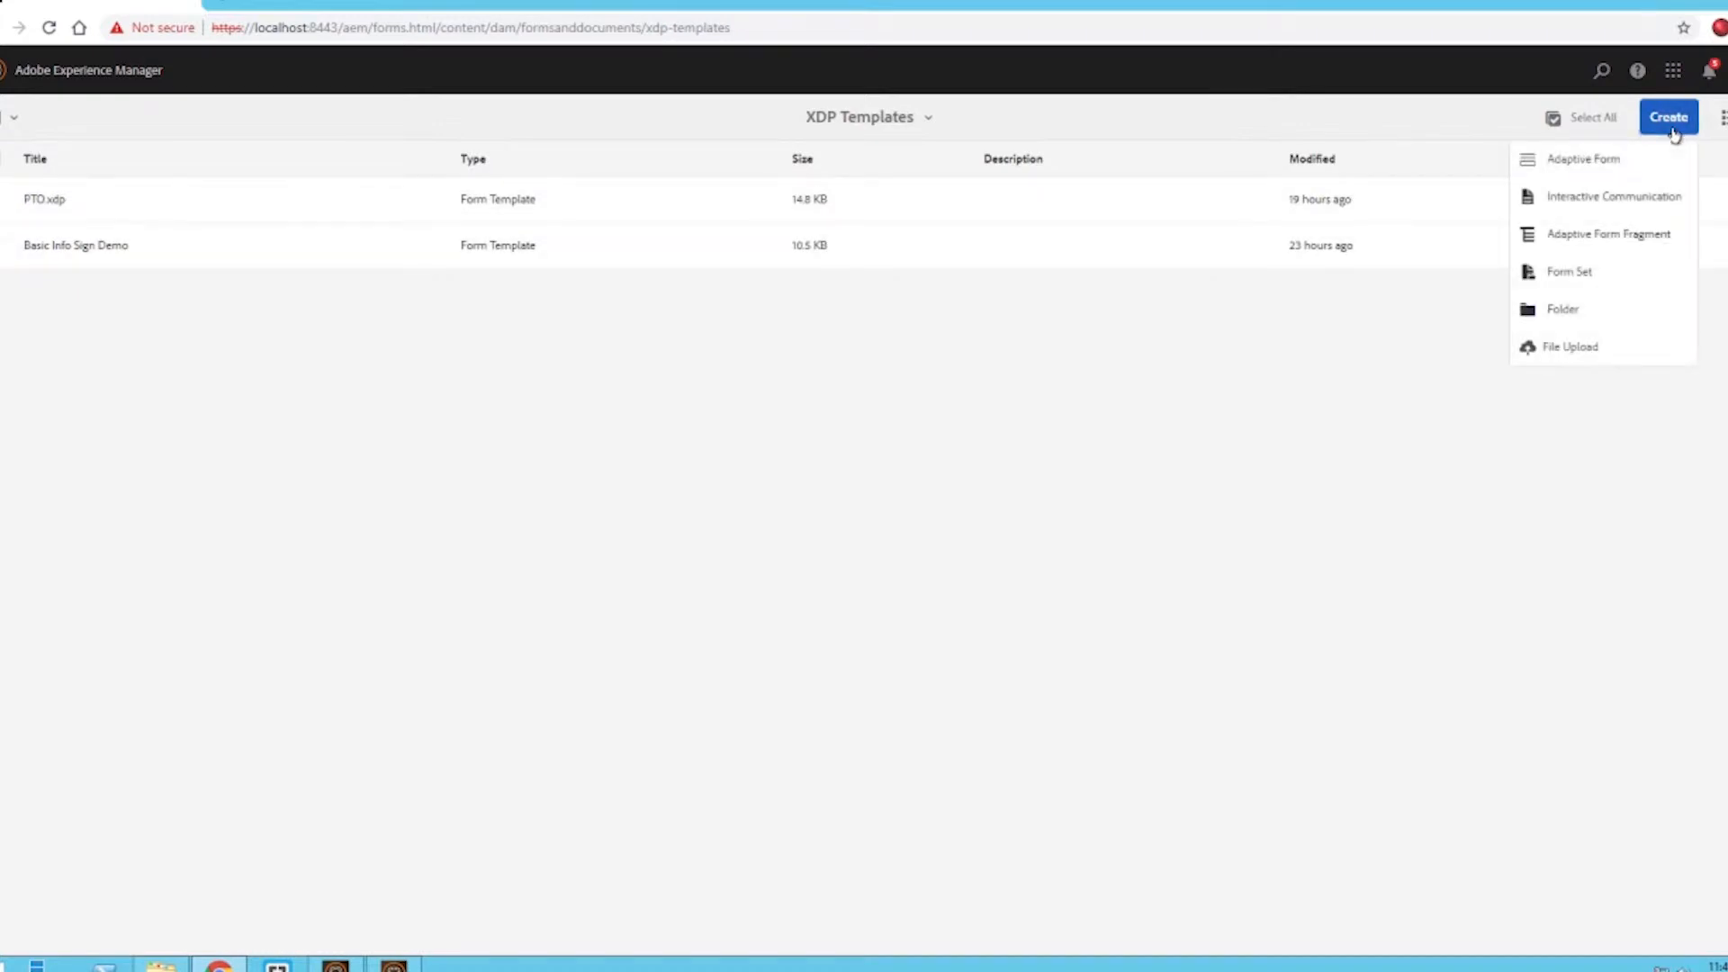
click(1566, 356)
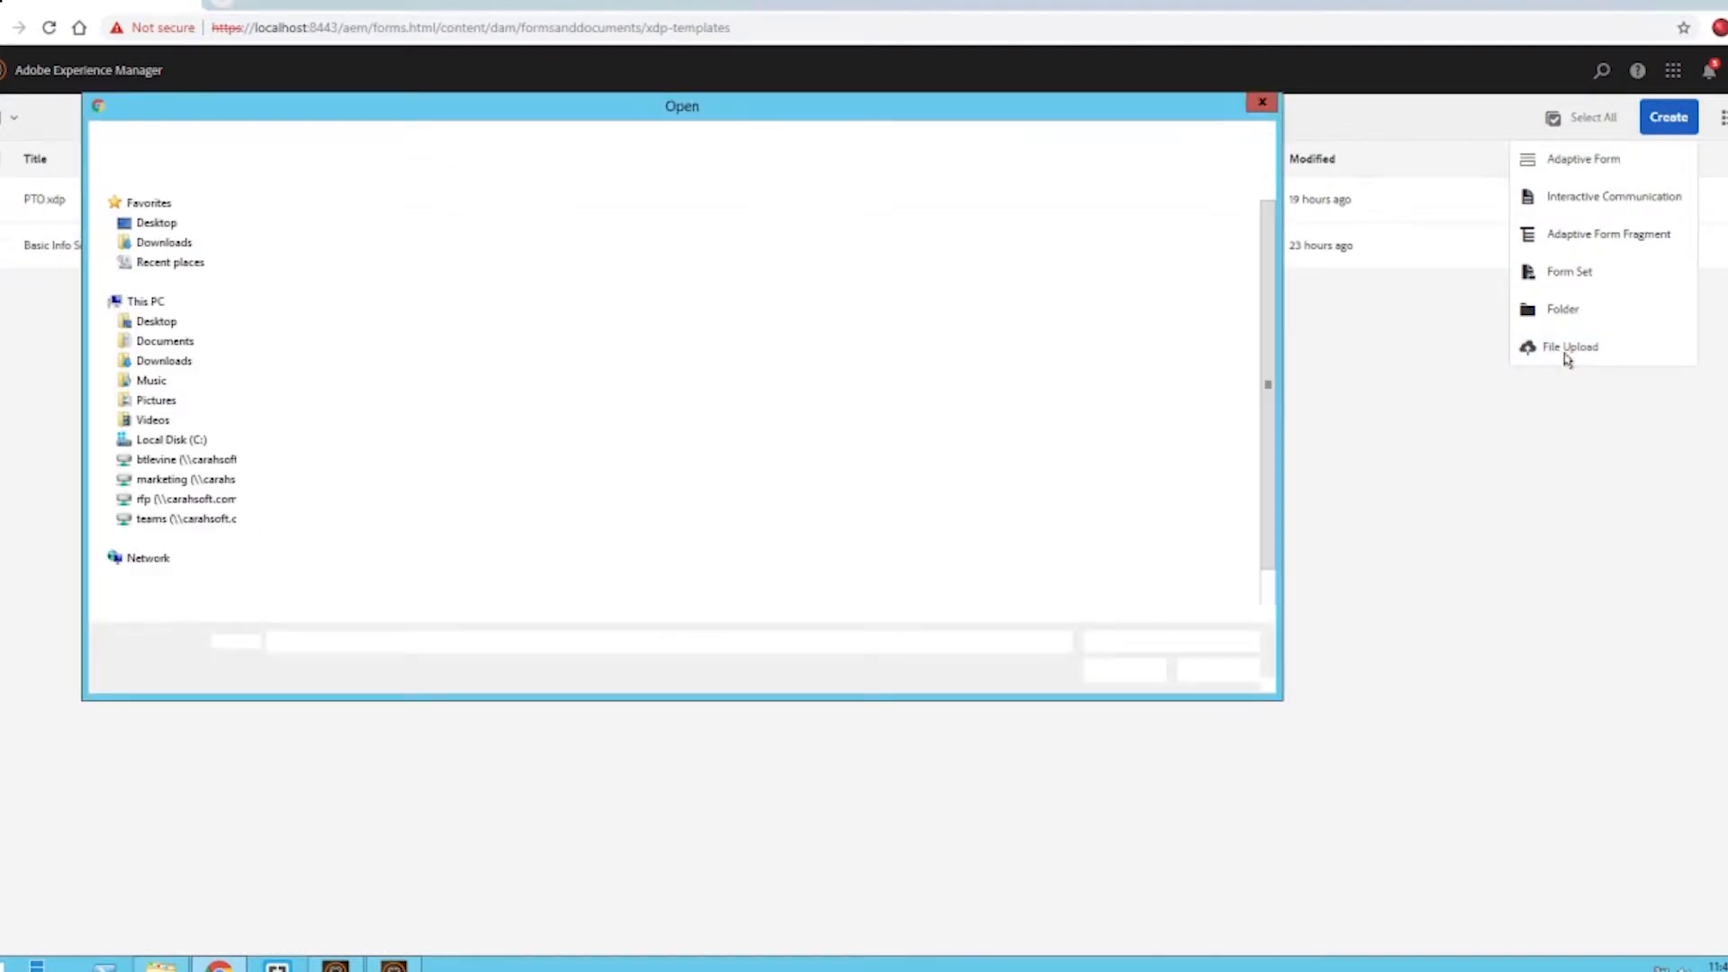
drag(1267, 222, 1267, 260)
double_click(1215, 464)
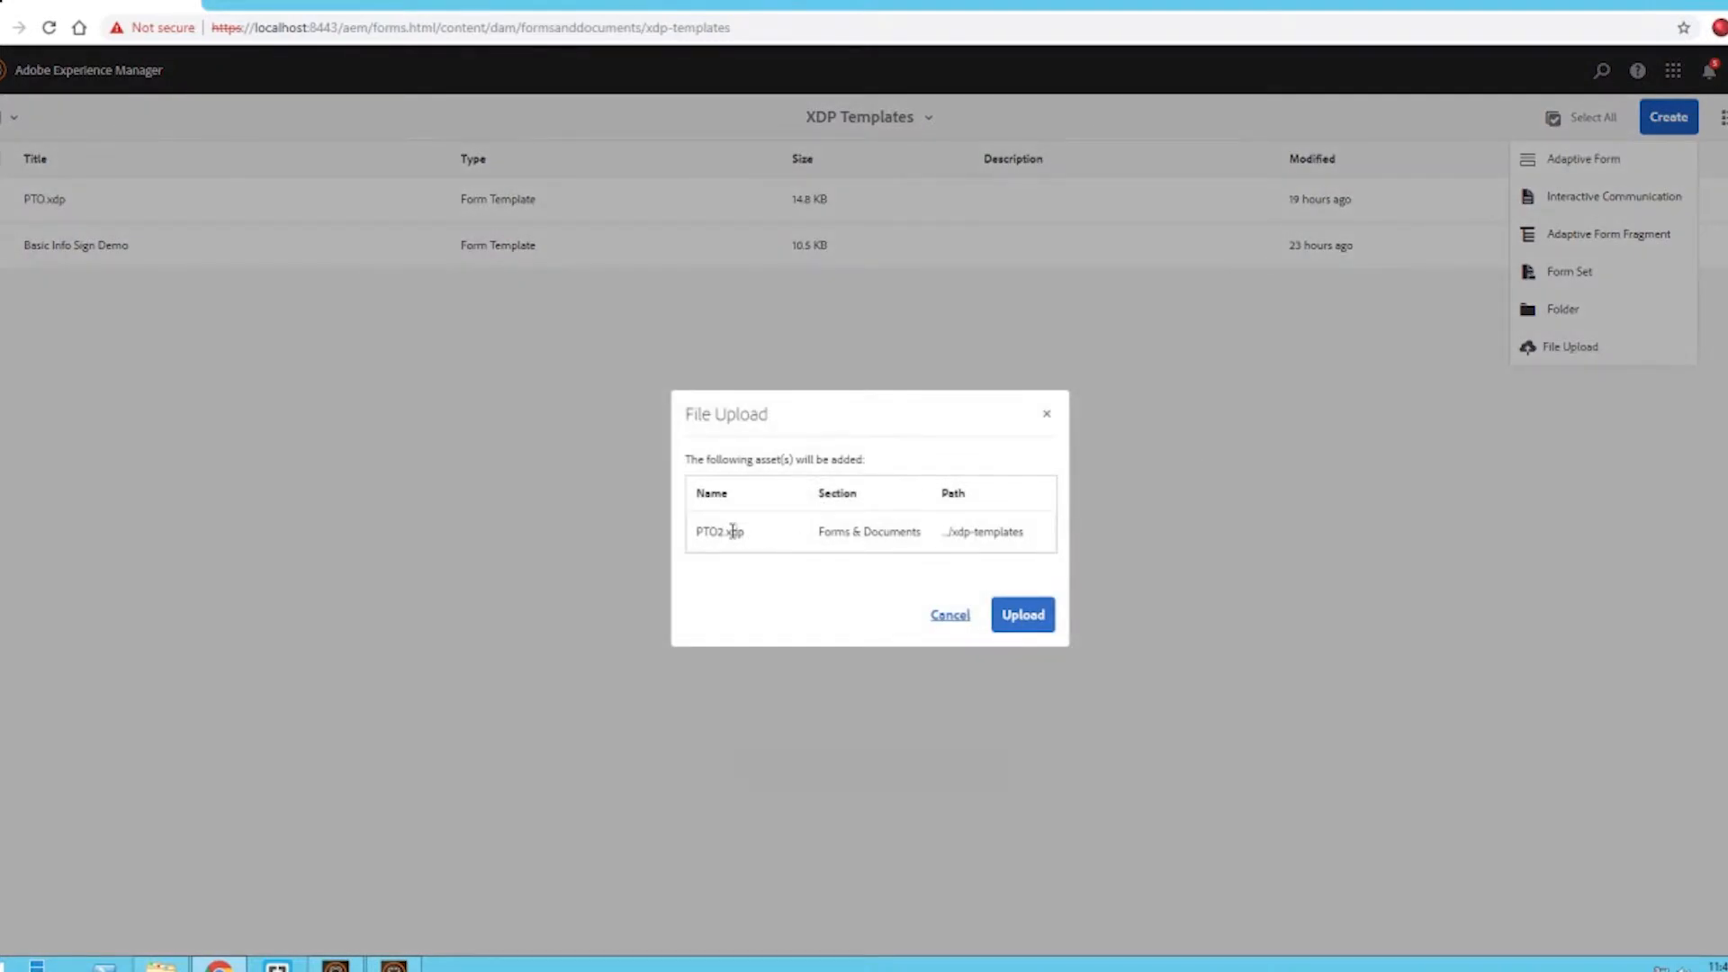
click(1022, 612)
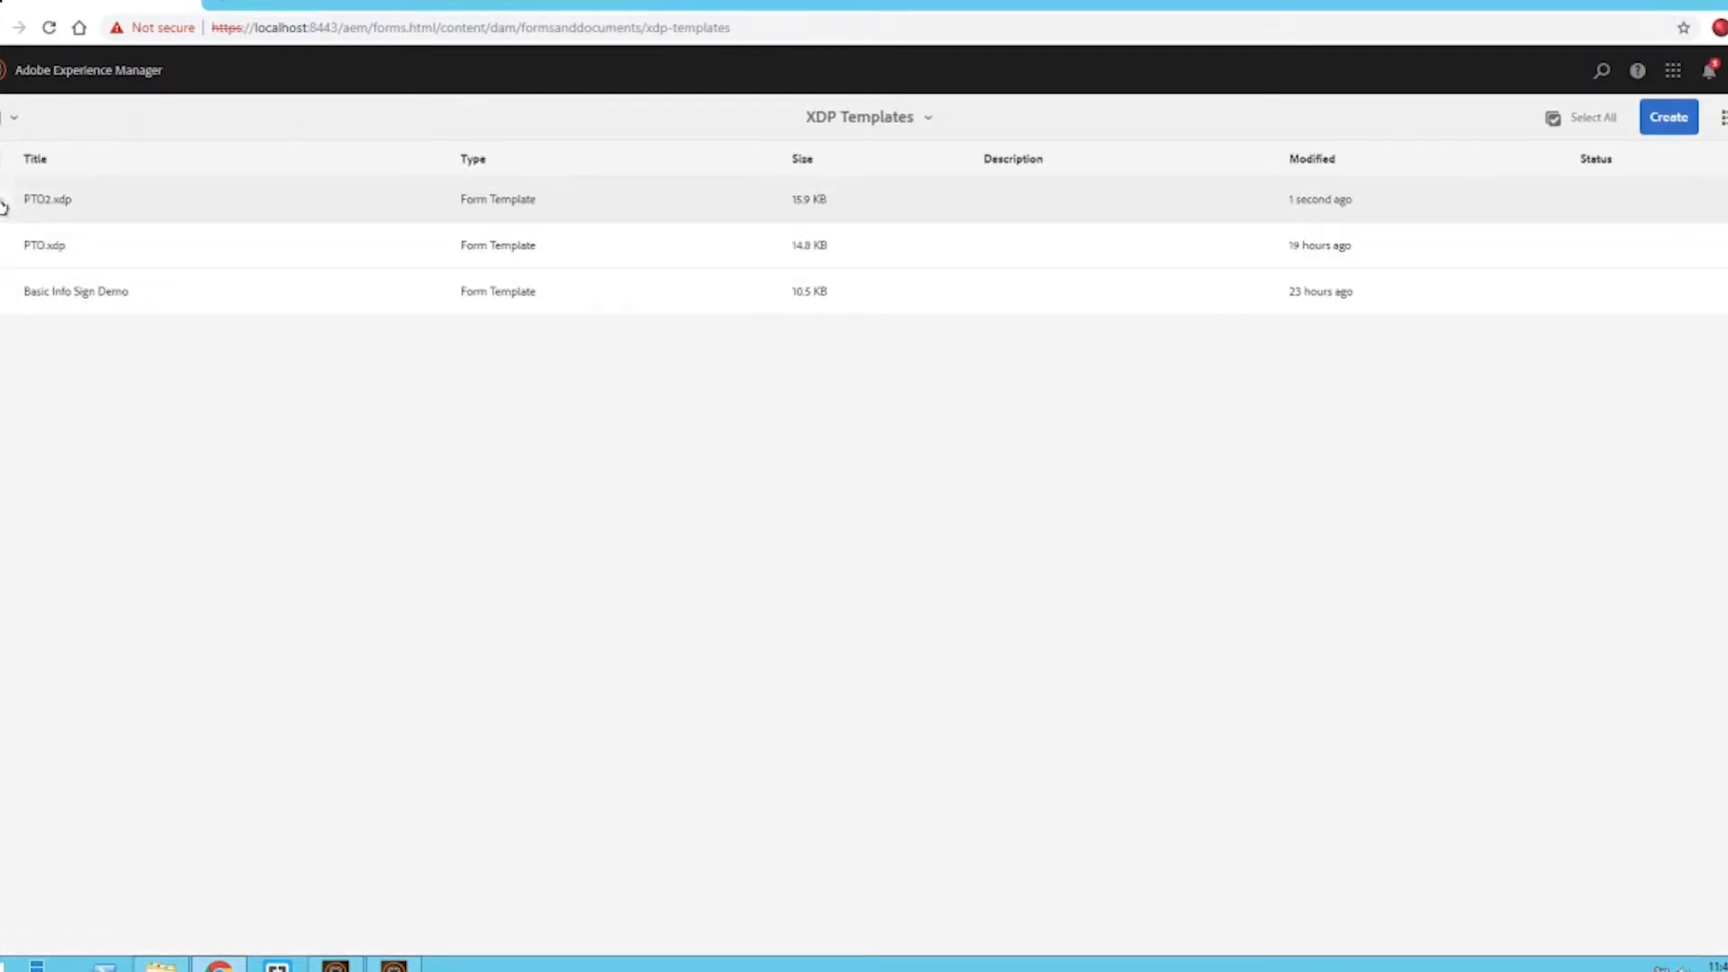
- Preview the uploaded PTO2.xdp template as HTML and return to the templates list
click(19, 193)
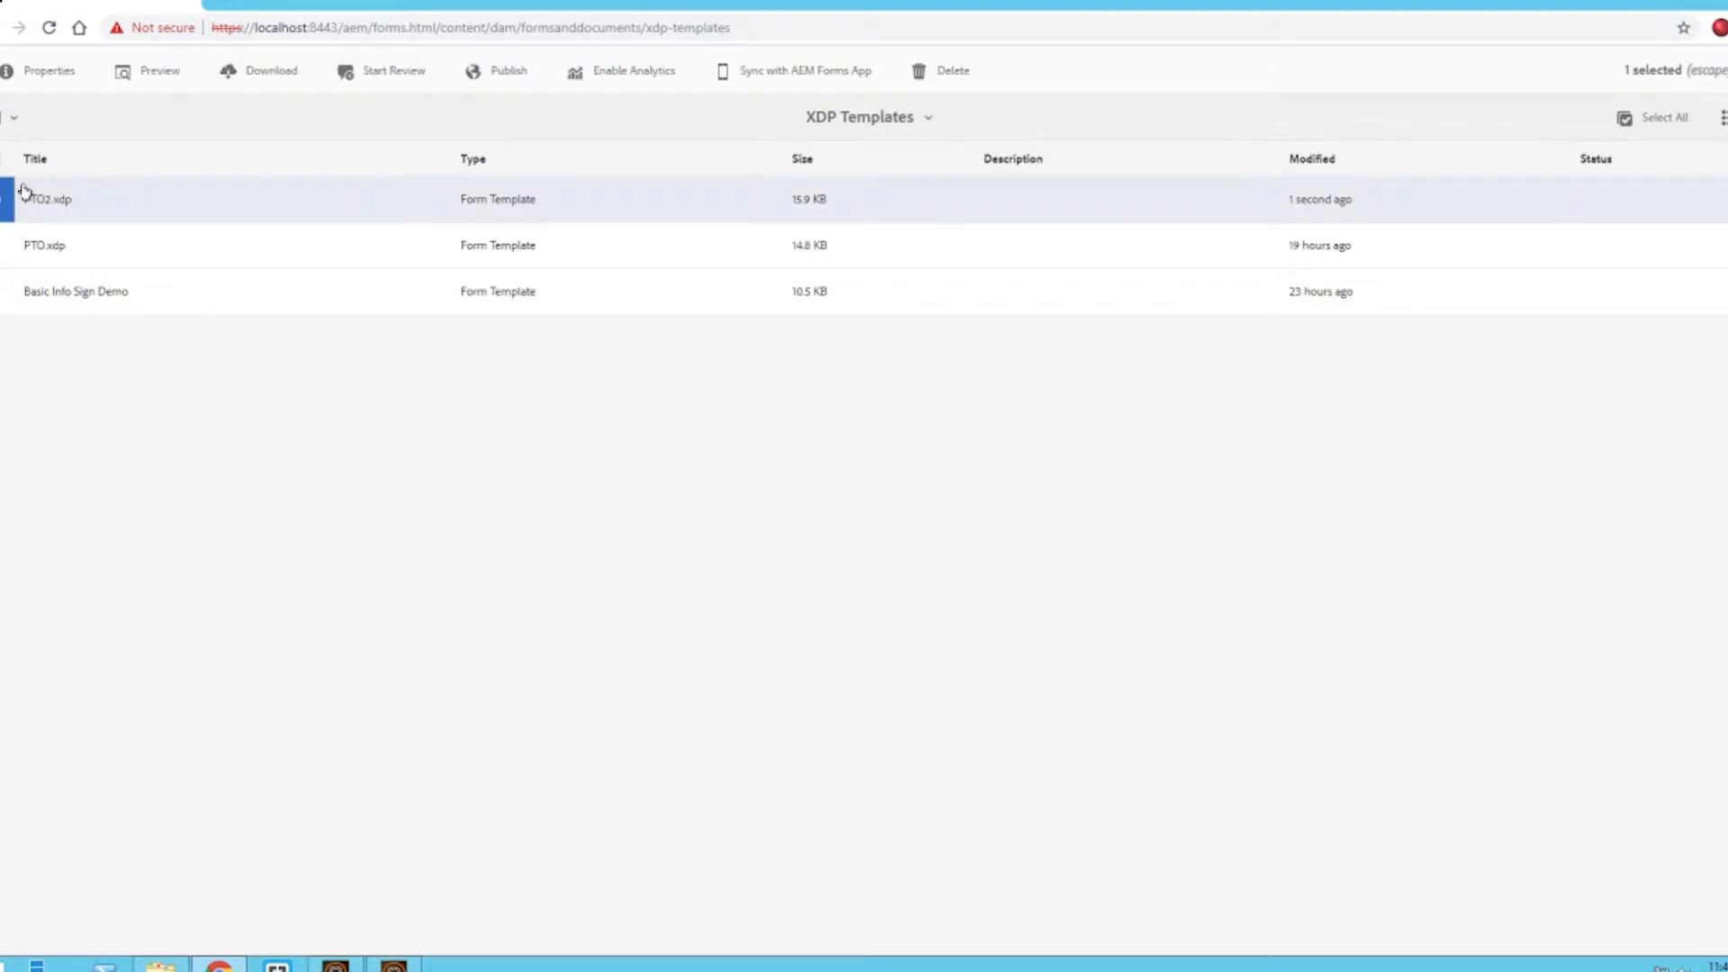
click(155, 70)
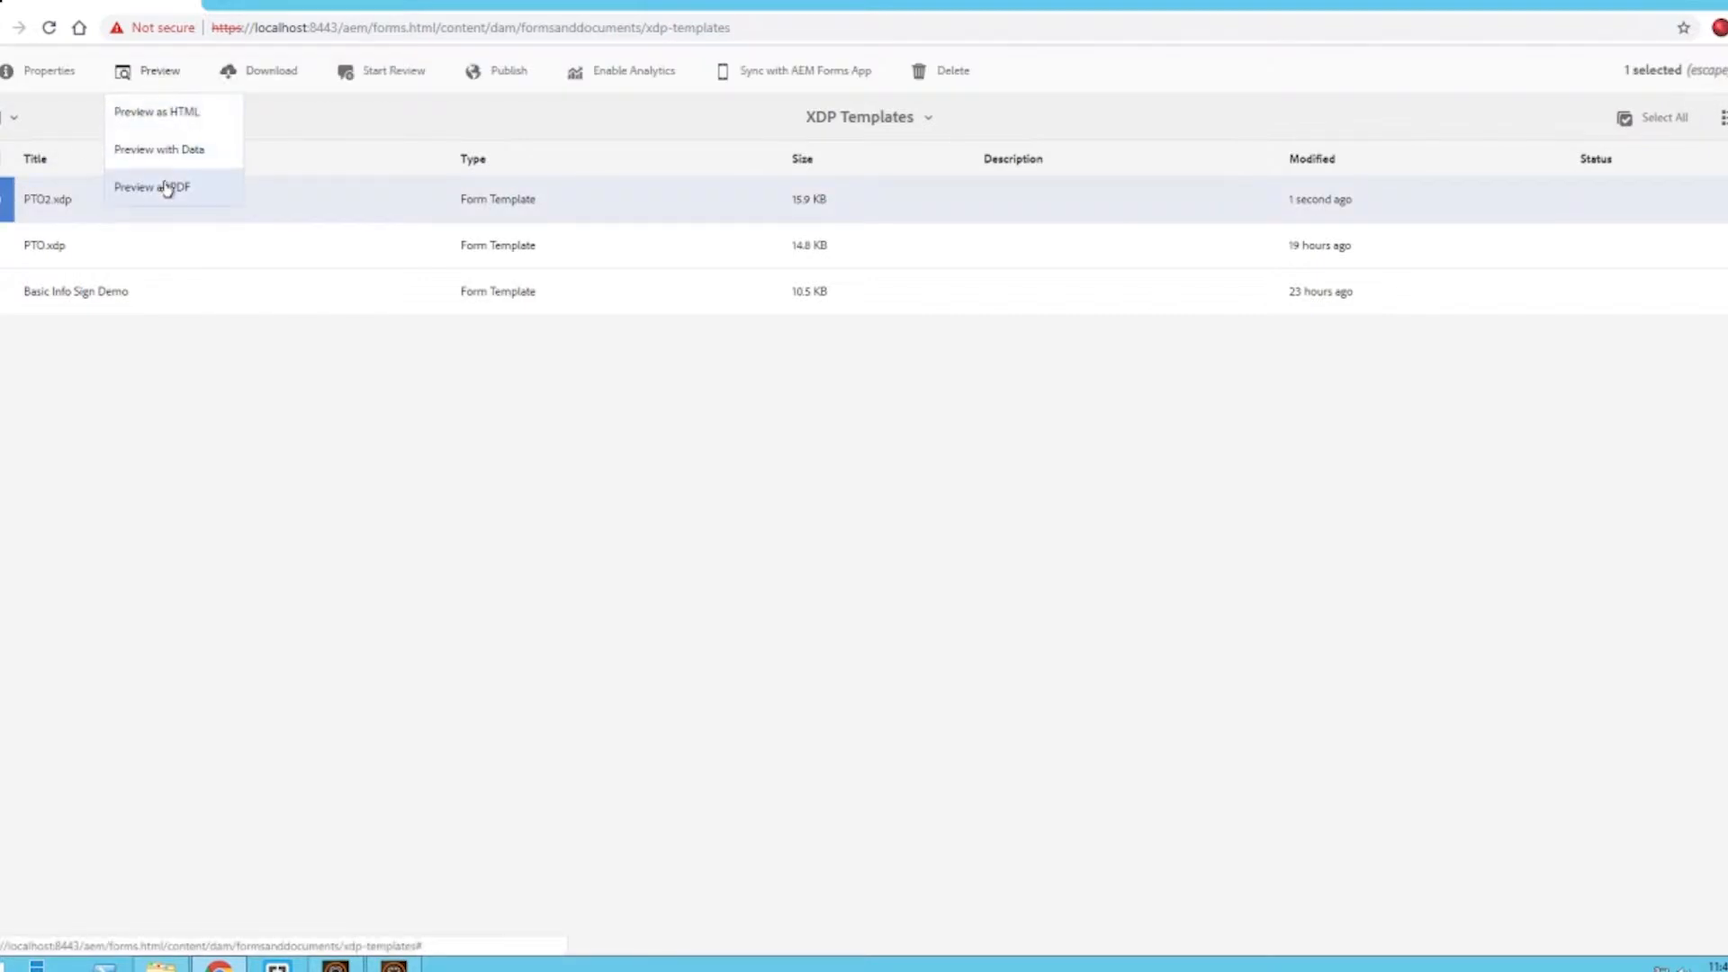
click(171, 112)
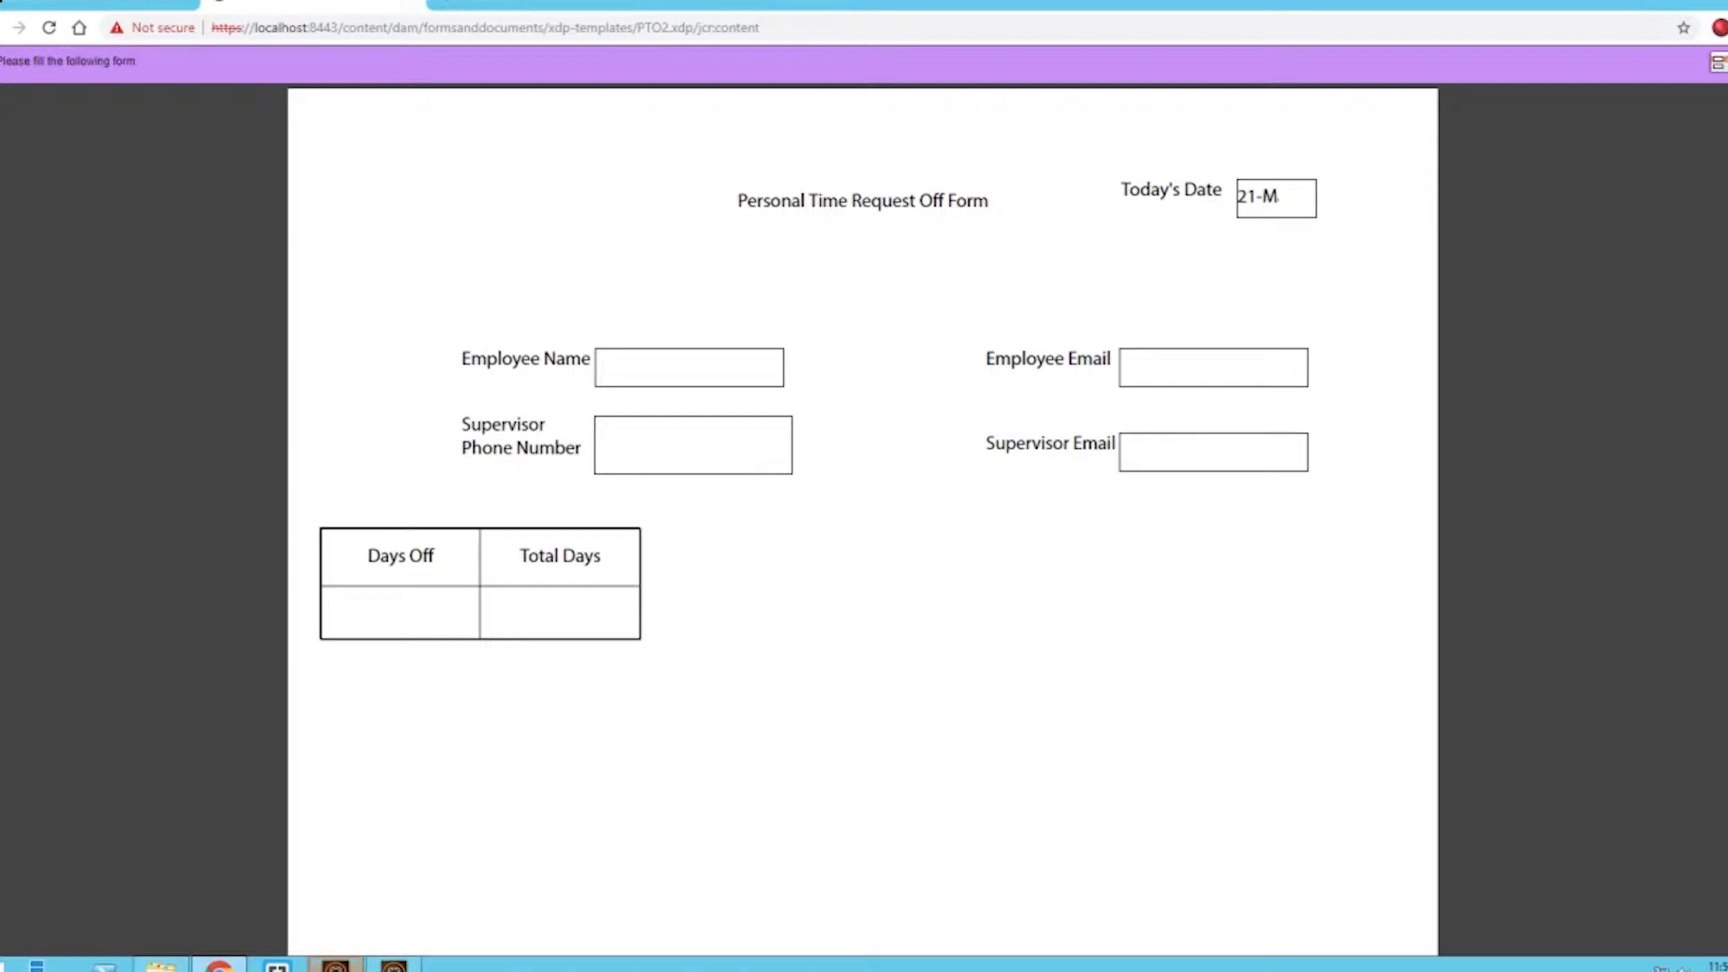
click(394, 965)
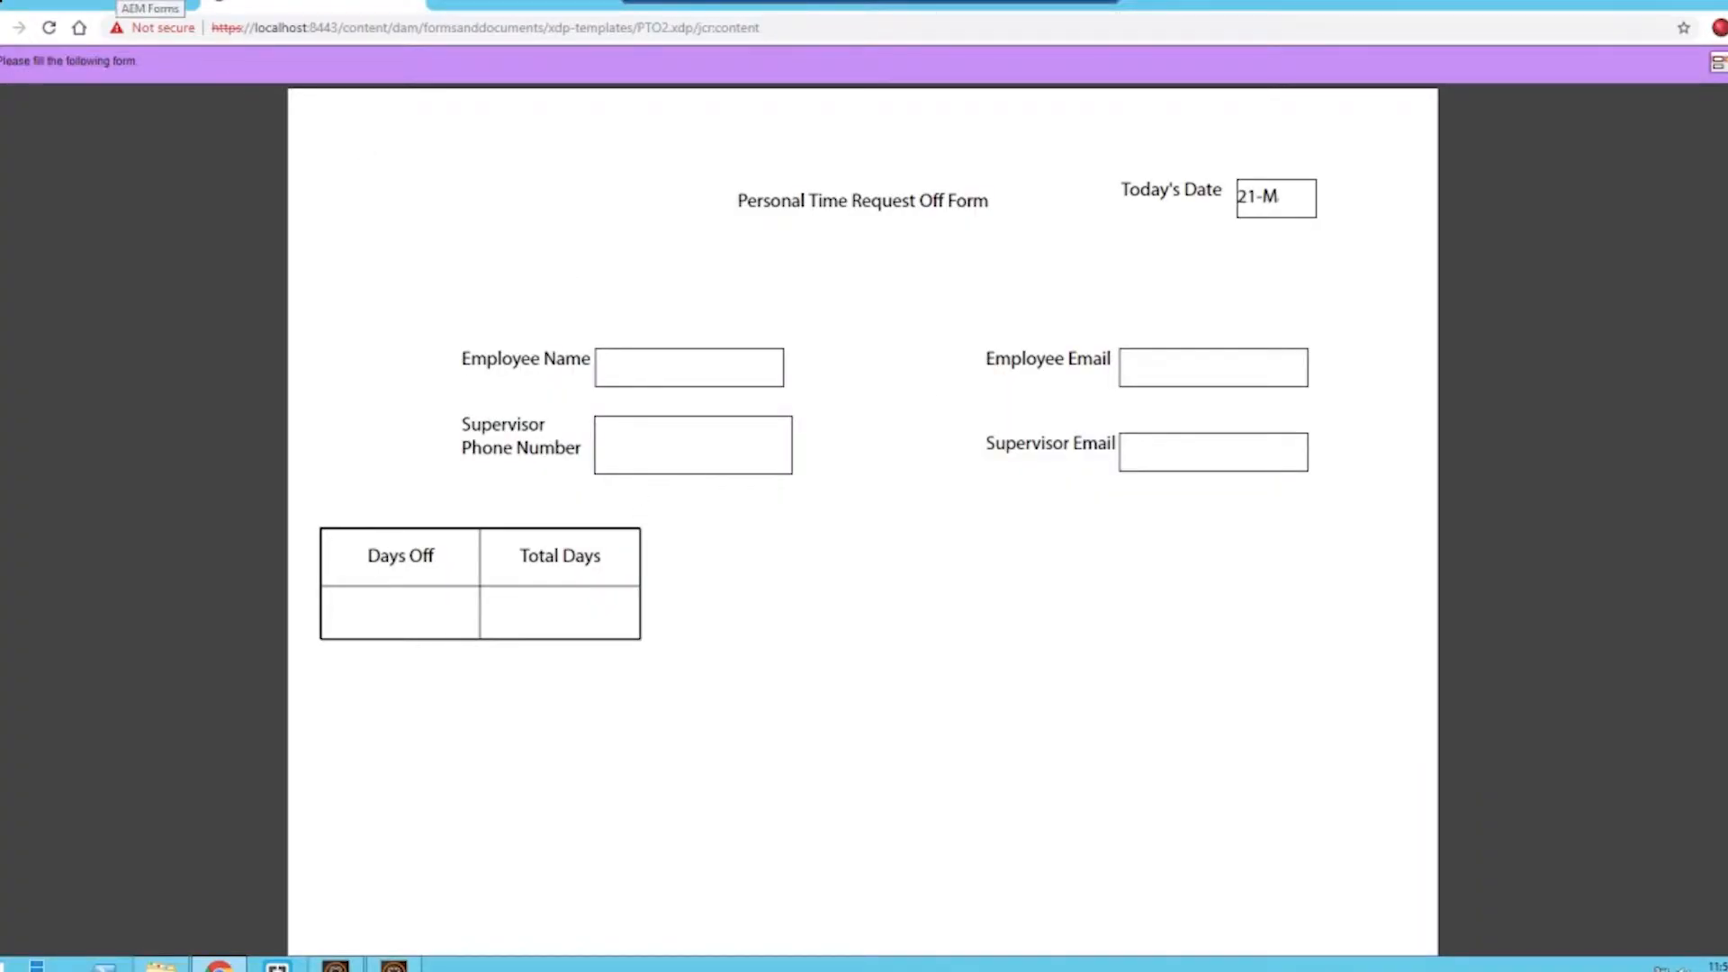
click(135, 5)
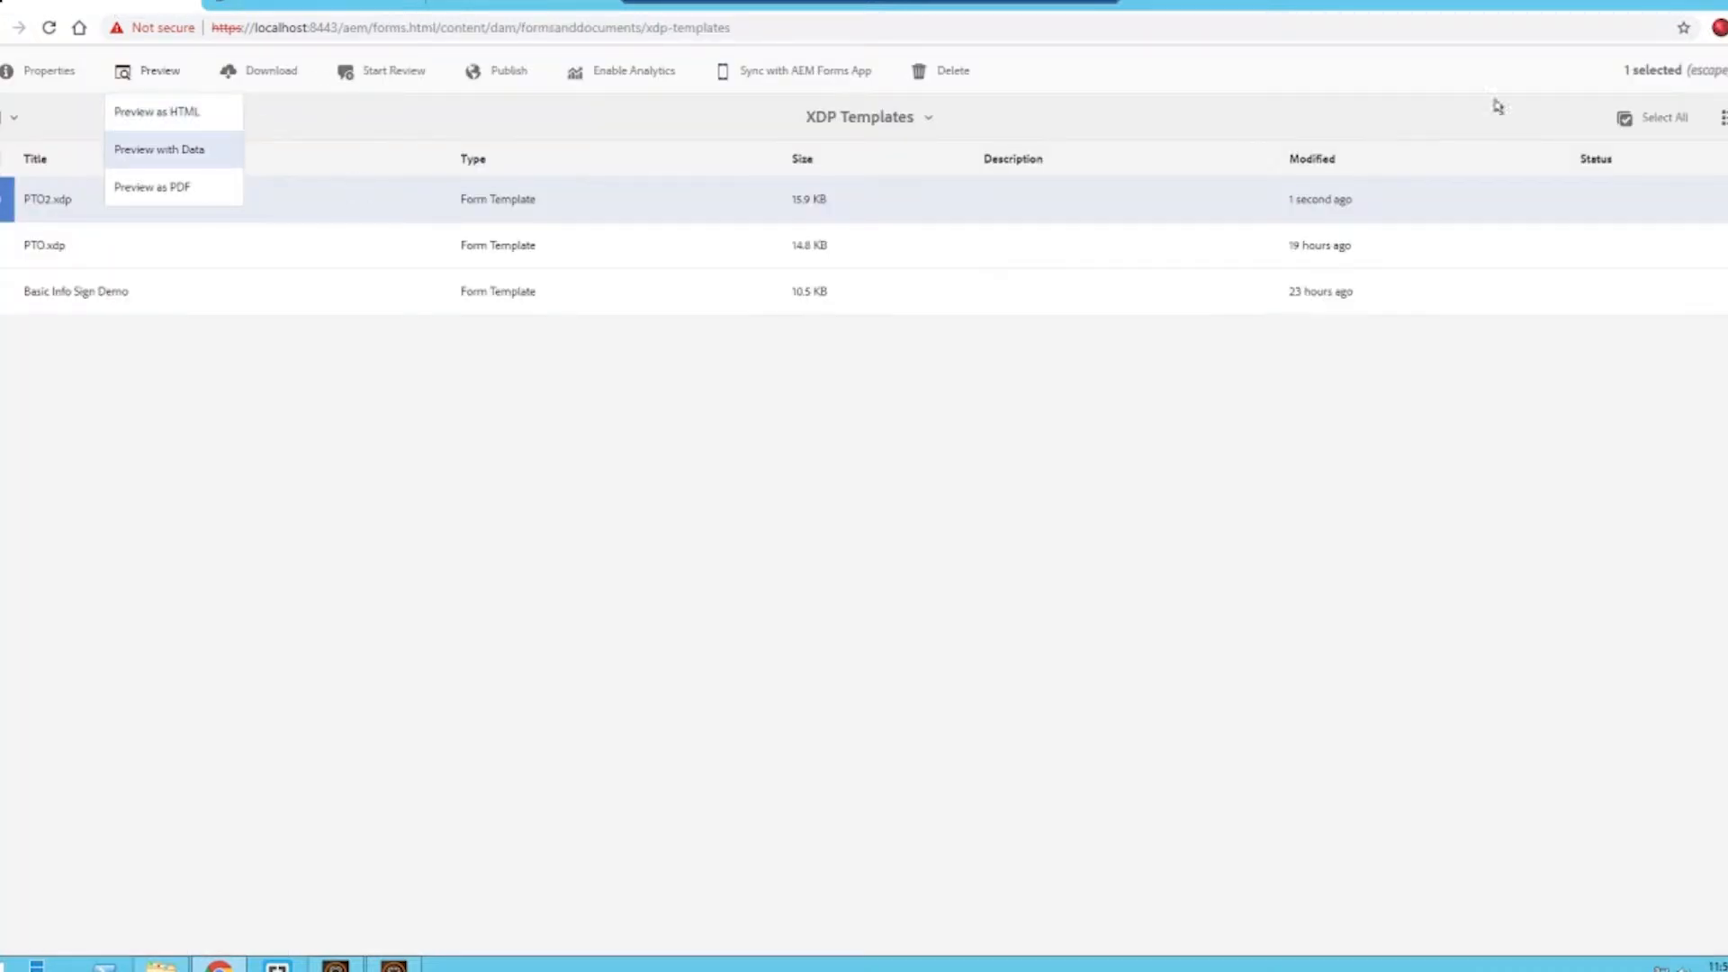
click(1713, 65)
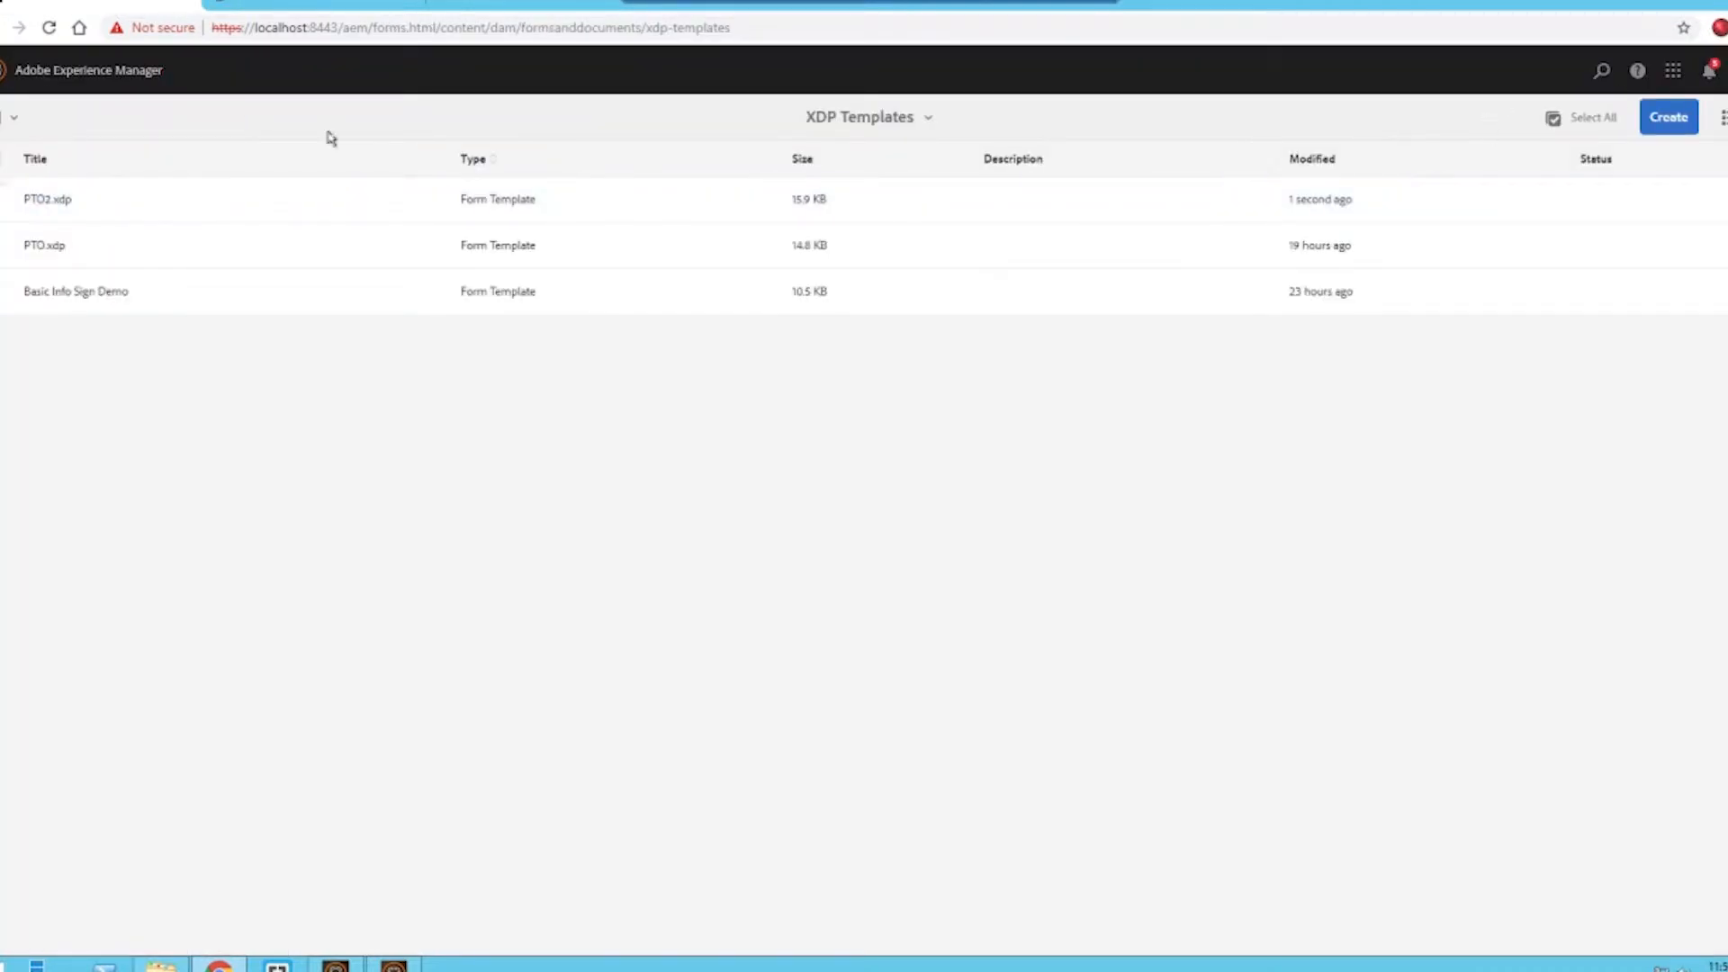
- Start a new adaptive form in Forms & Documents from the Blank template and title it PTO2
click(9, 71)
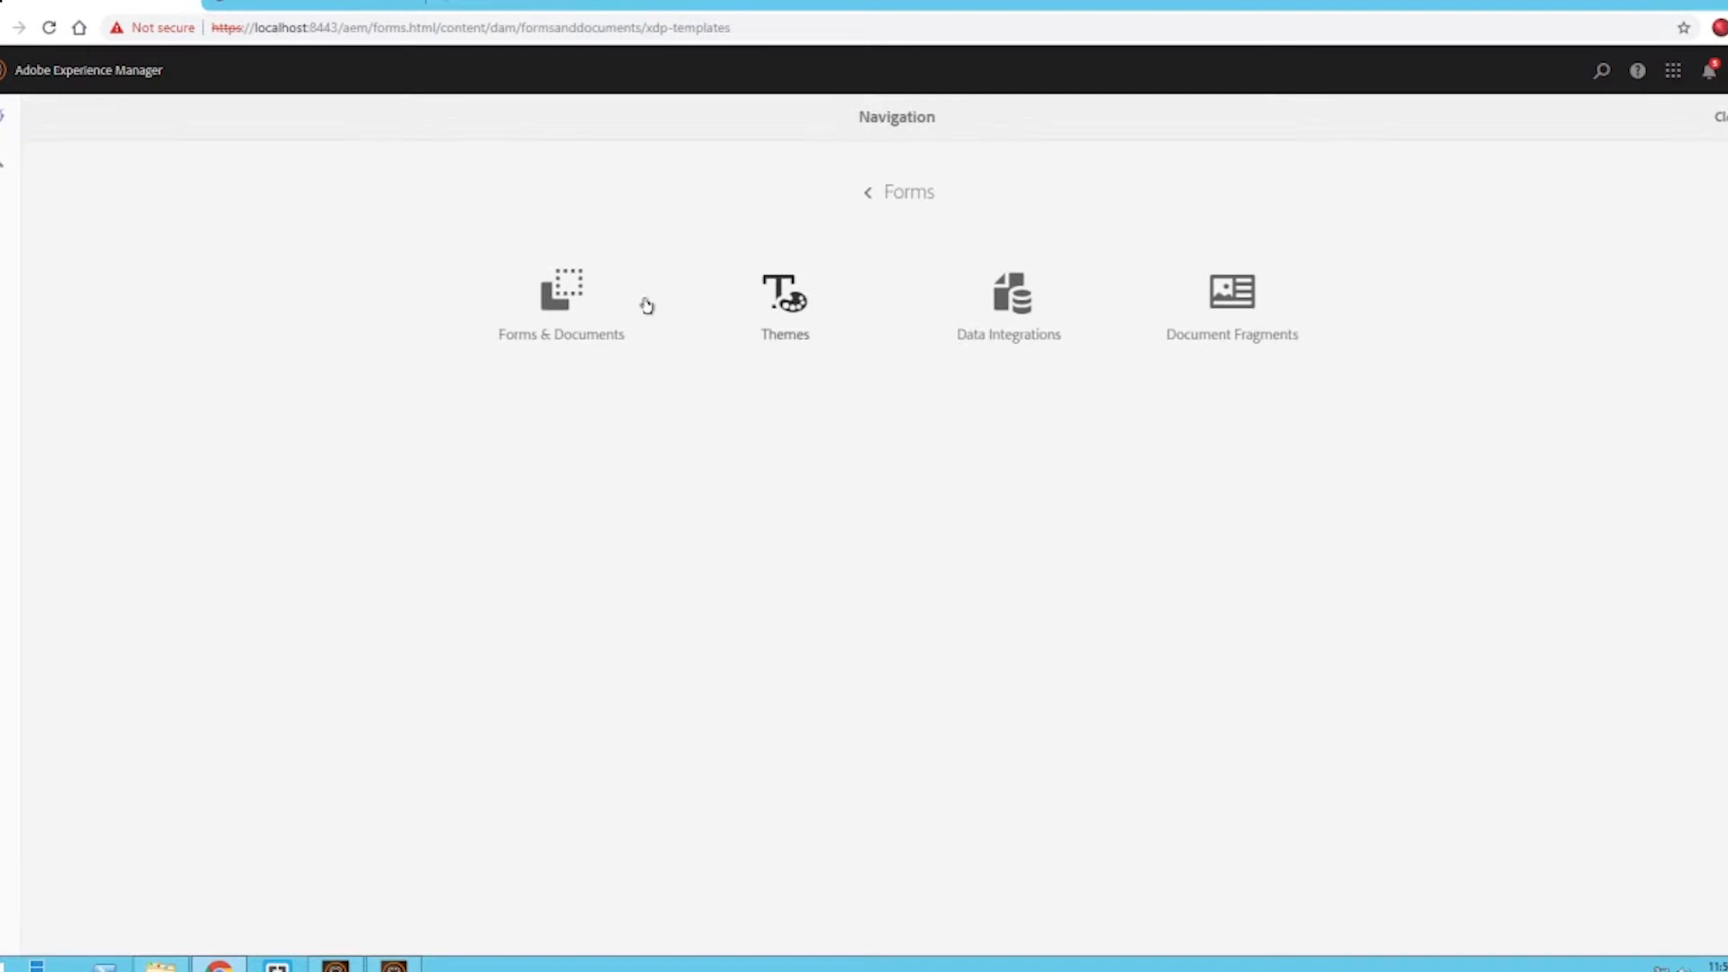
click(598, 317)
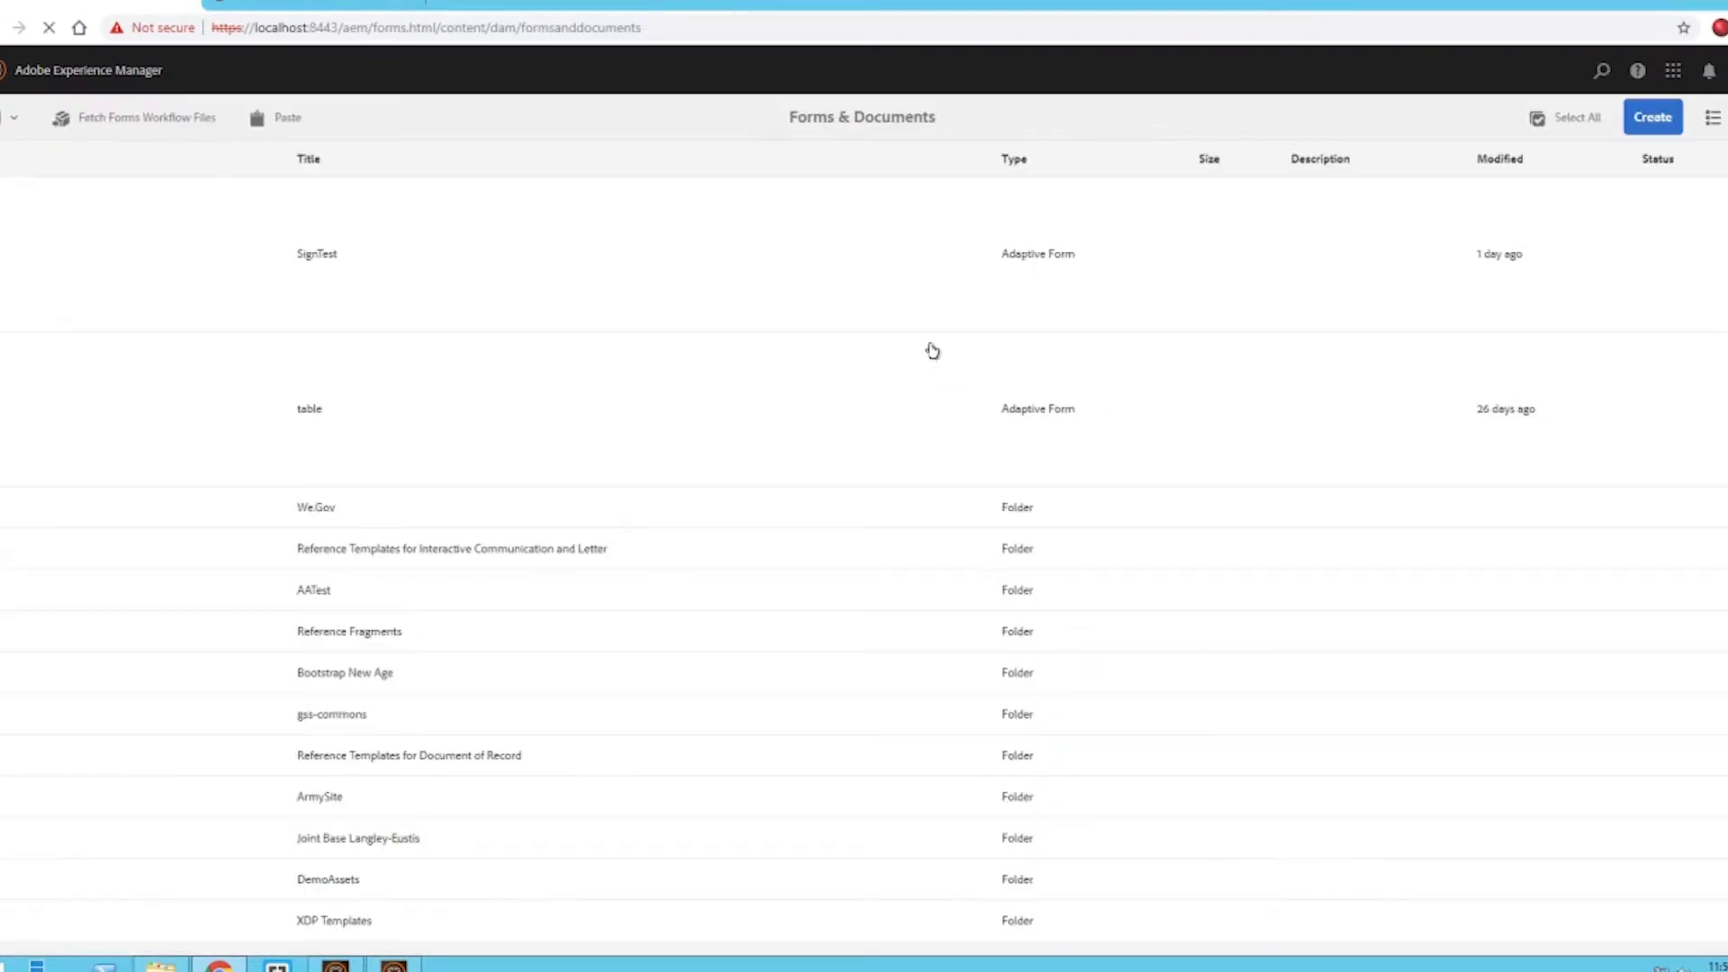
click(1667, 126)
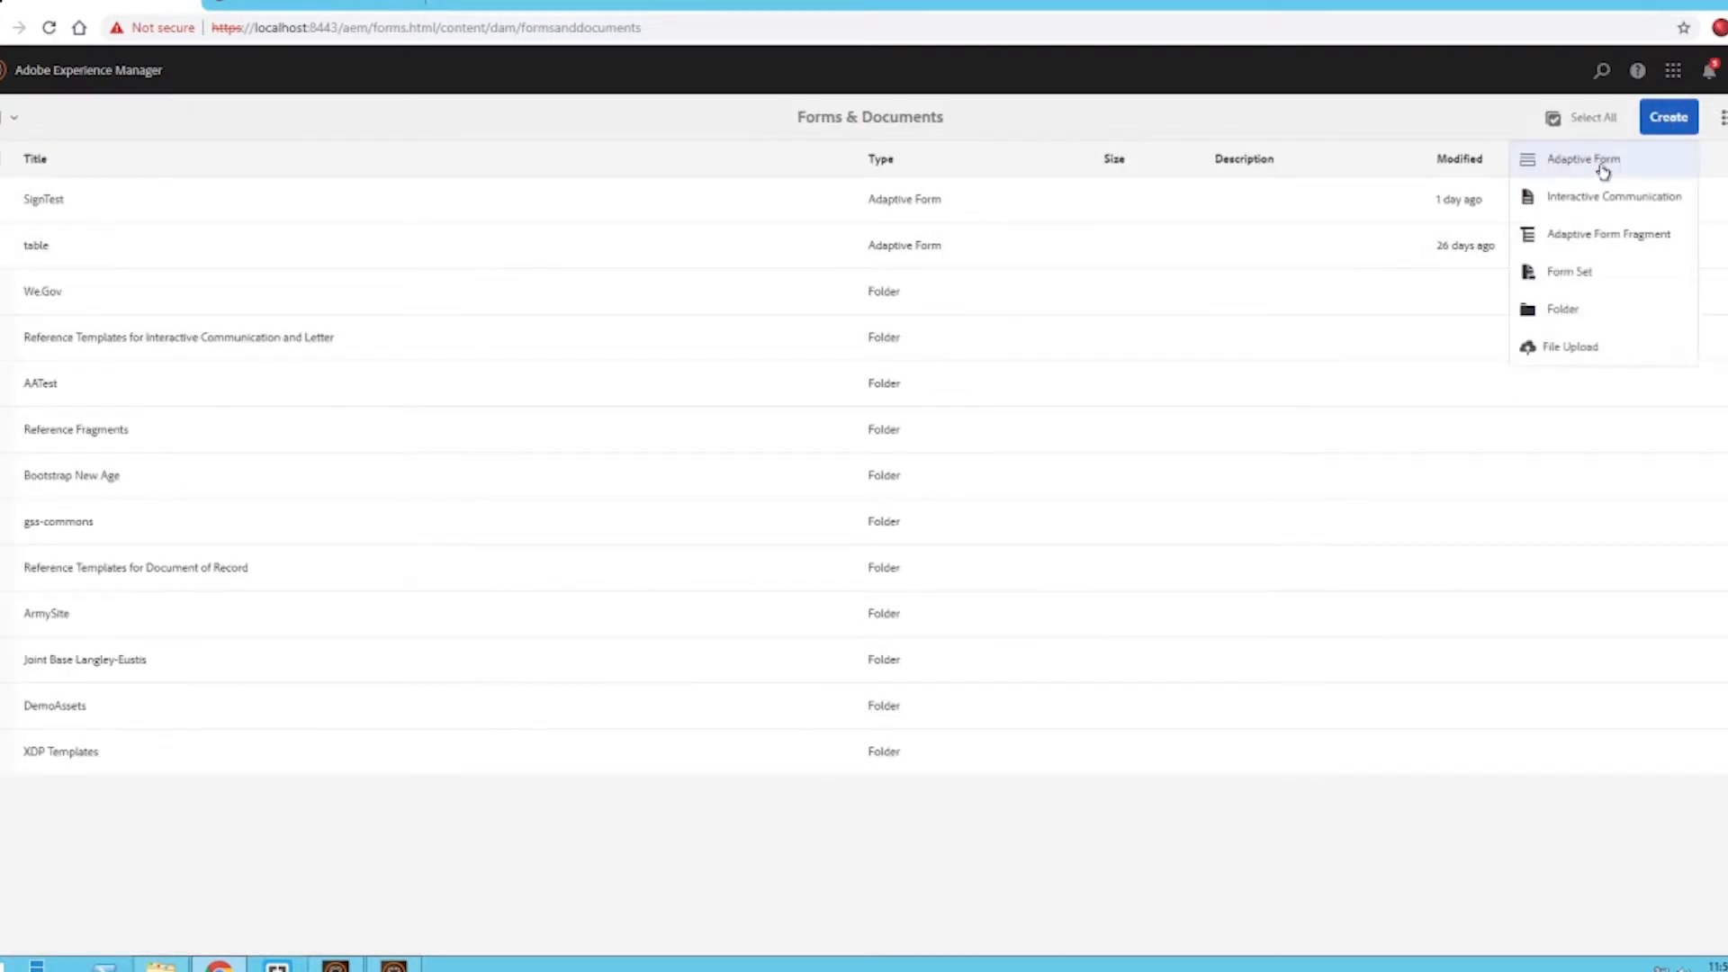
click(1592, 171)
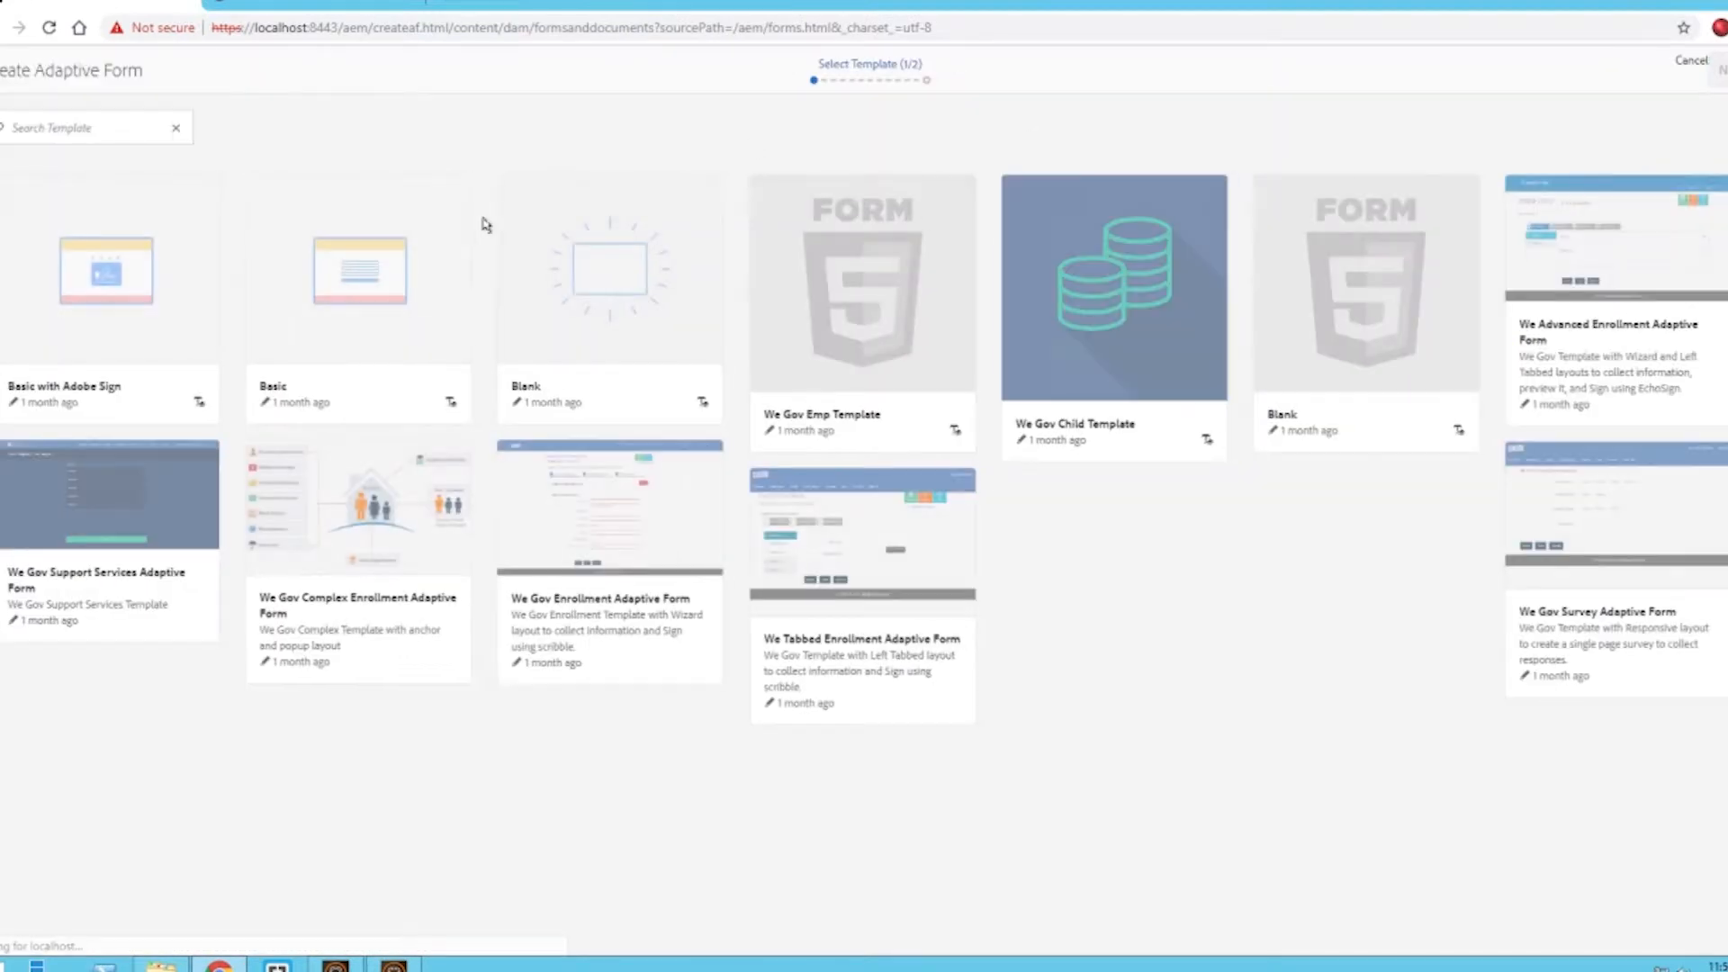
click(623, 244)
click(1717, 72)
click(1087, 184)
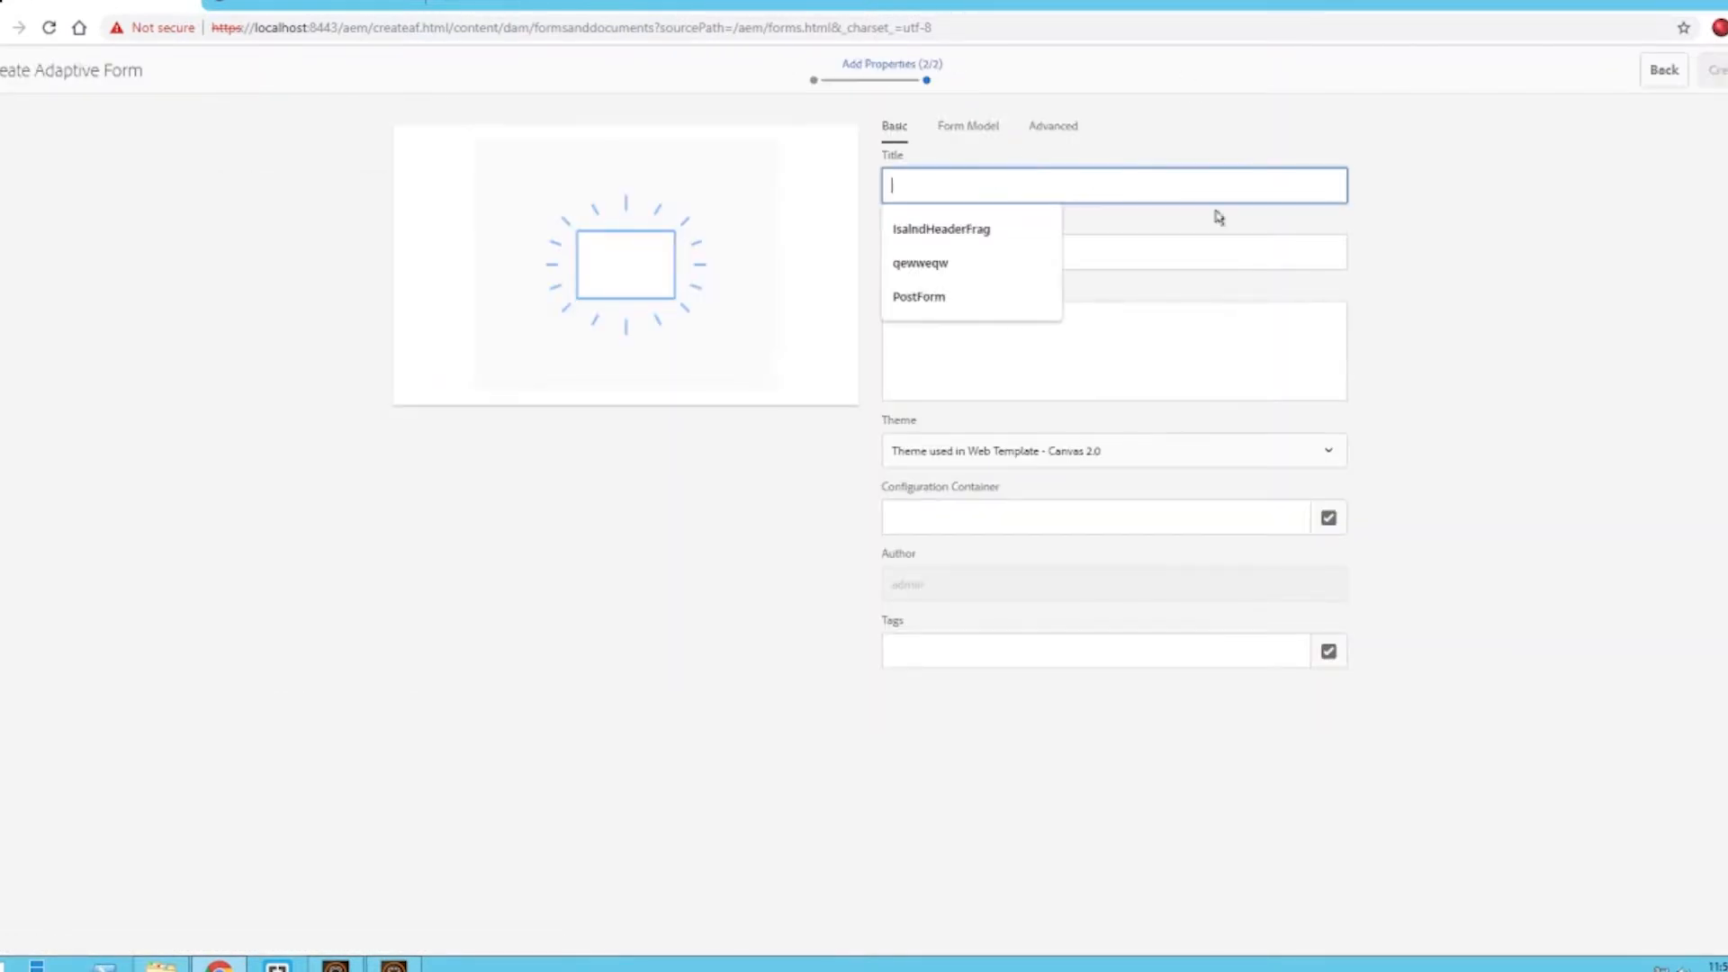
text(PTO2)
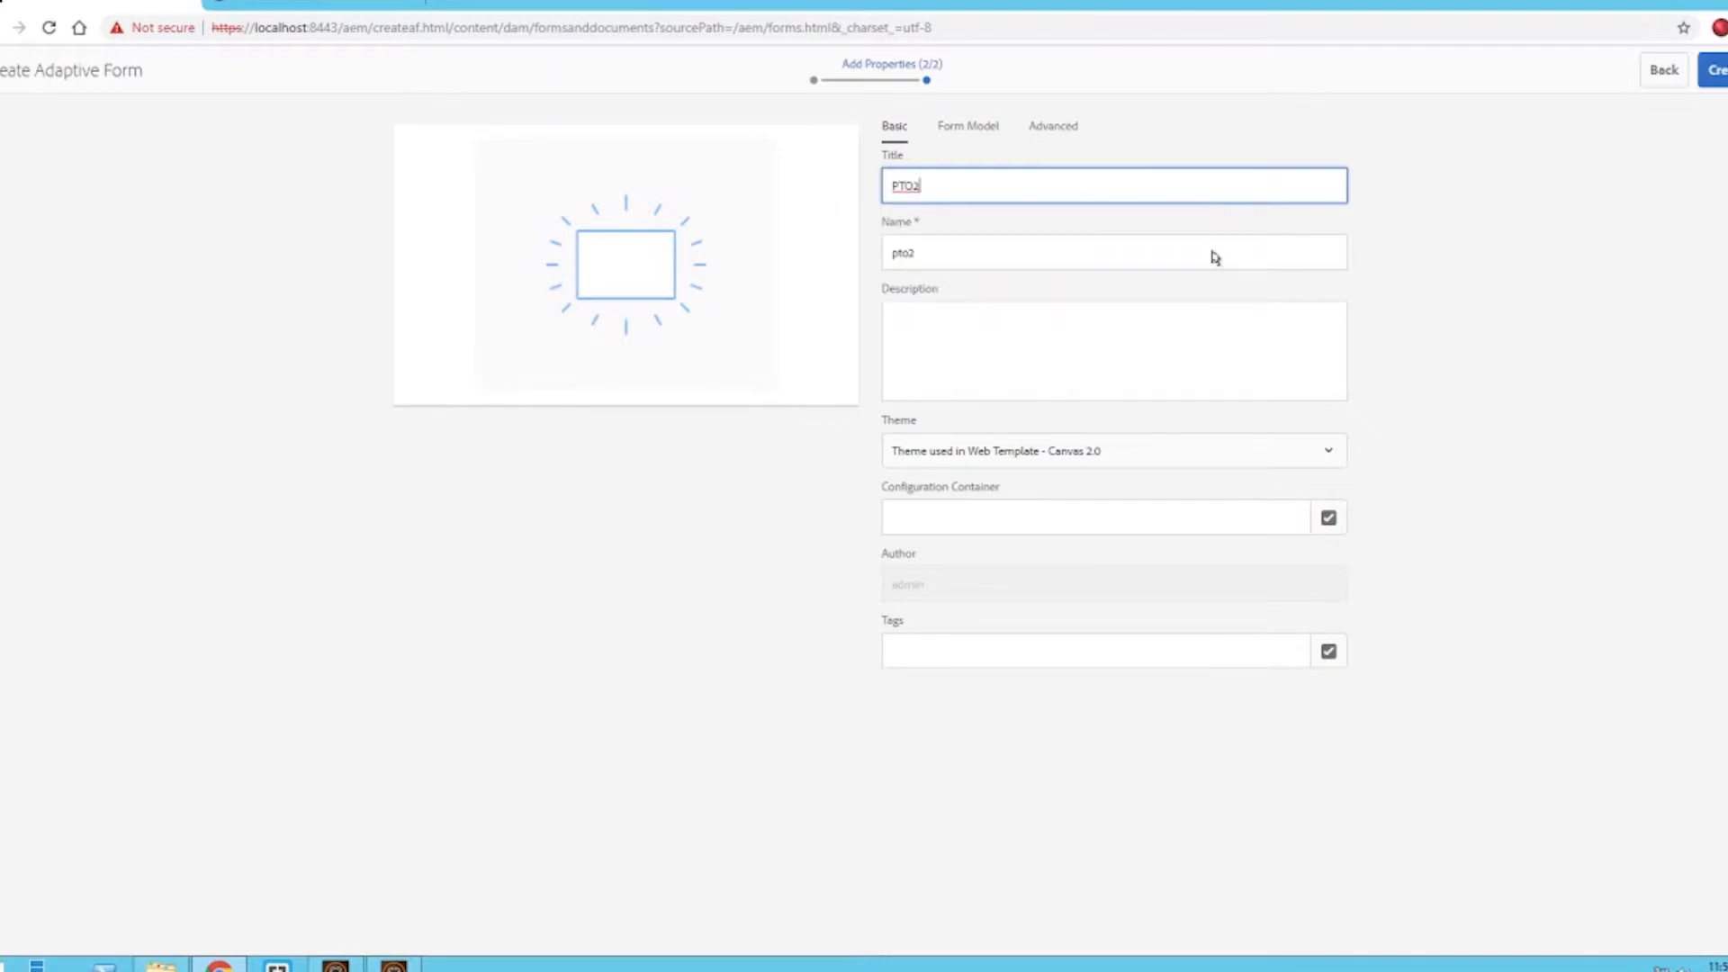
- Set the form model to the PTO2.xdp form template and create the adaptive form
click(968, 131)
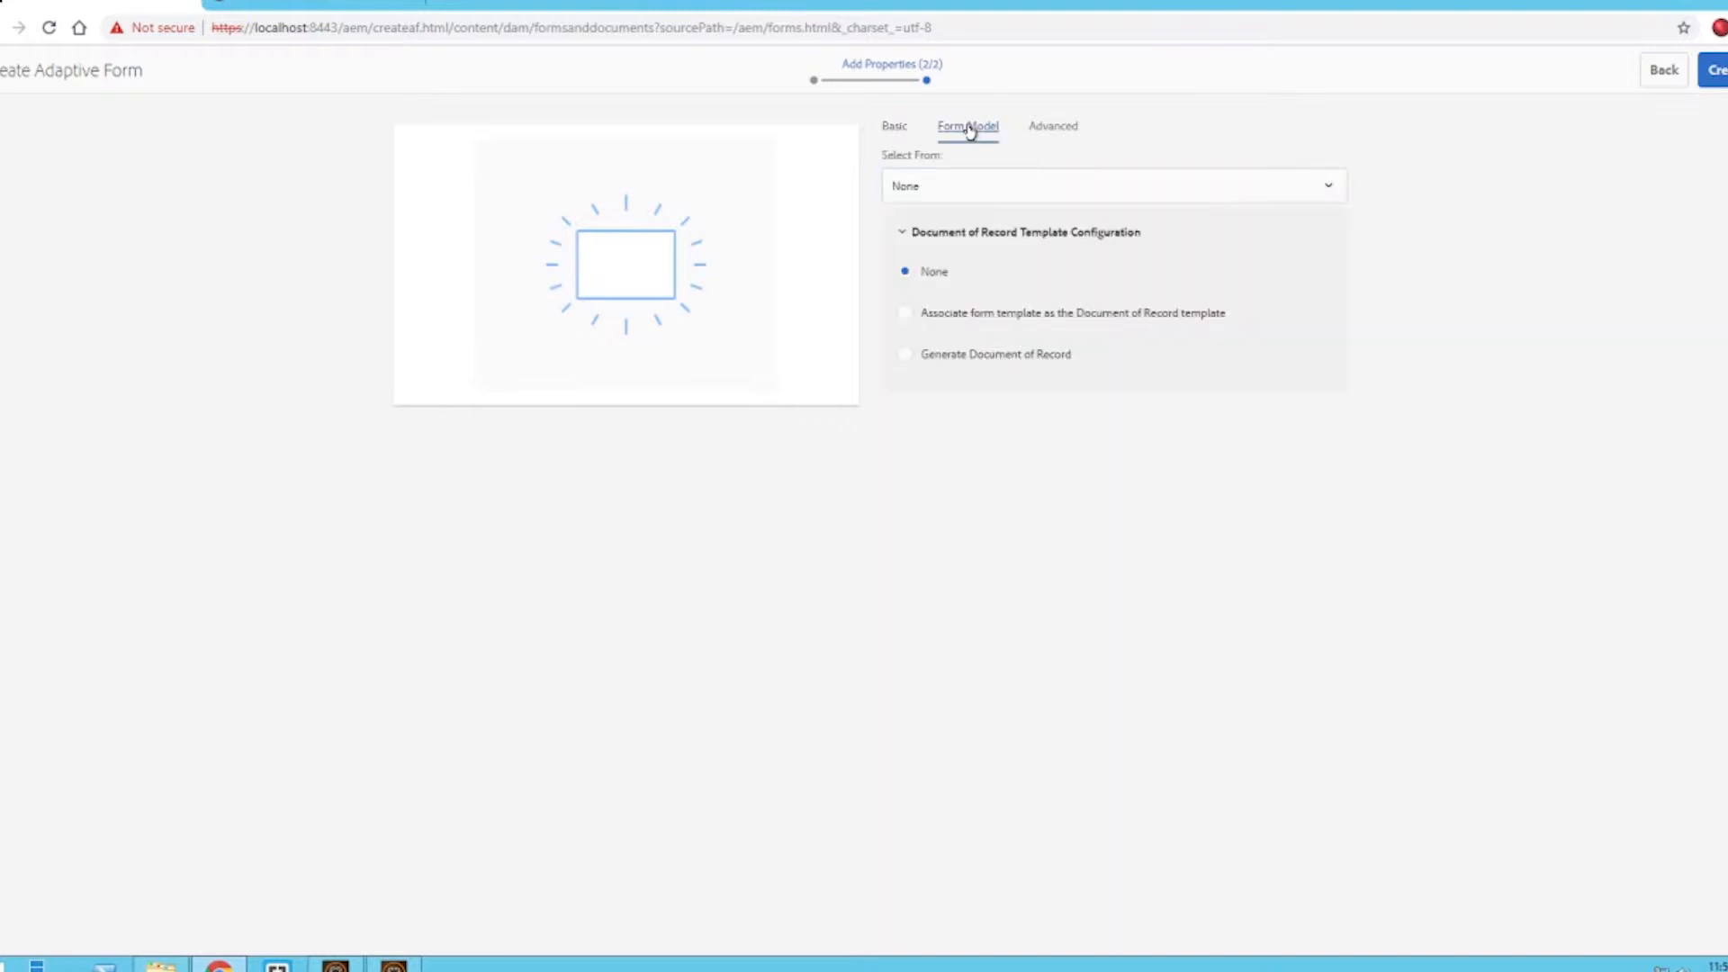
click(965, 186)
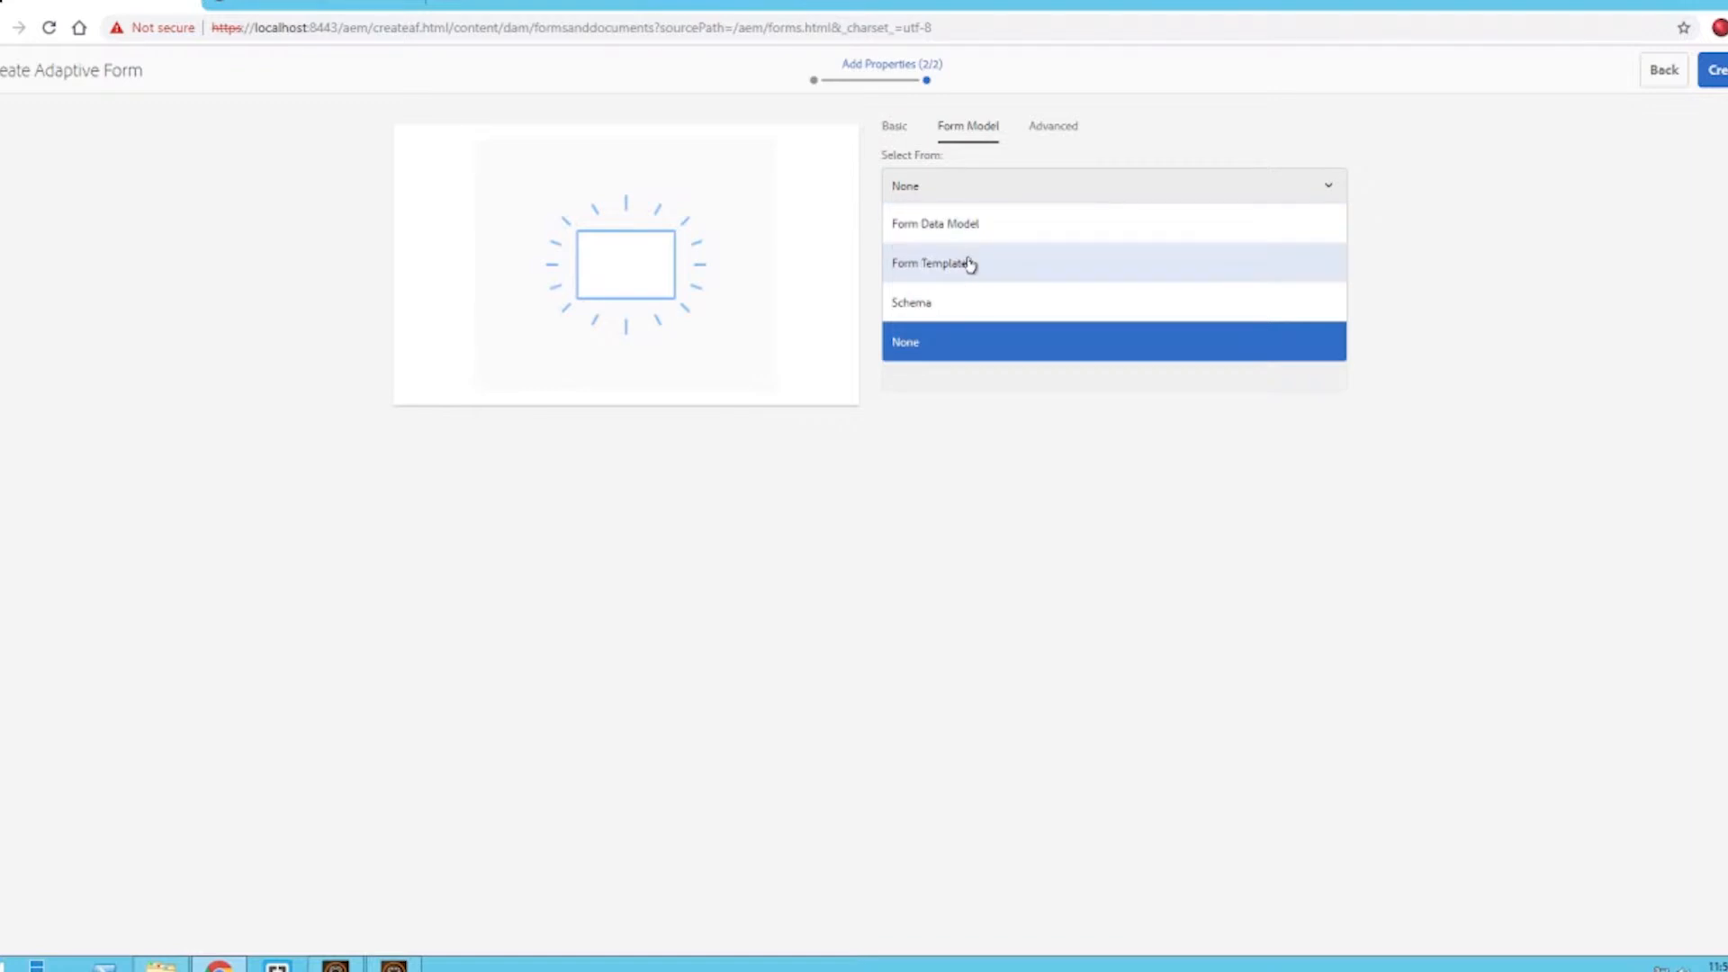
click(969, 263)
drag(1338, 289, 1312, 648)
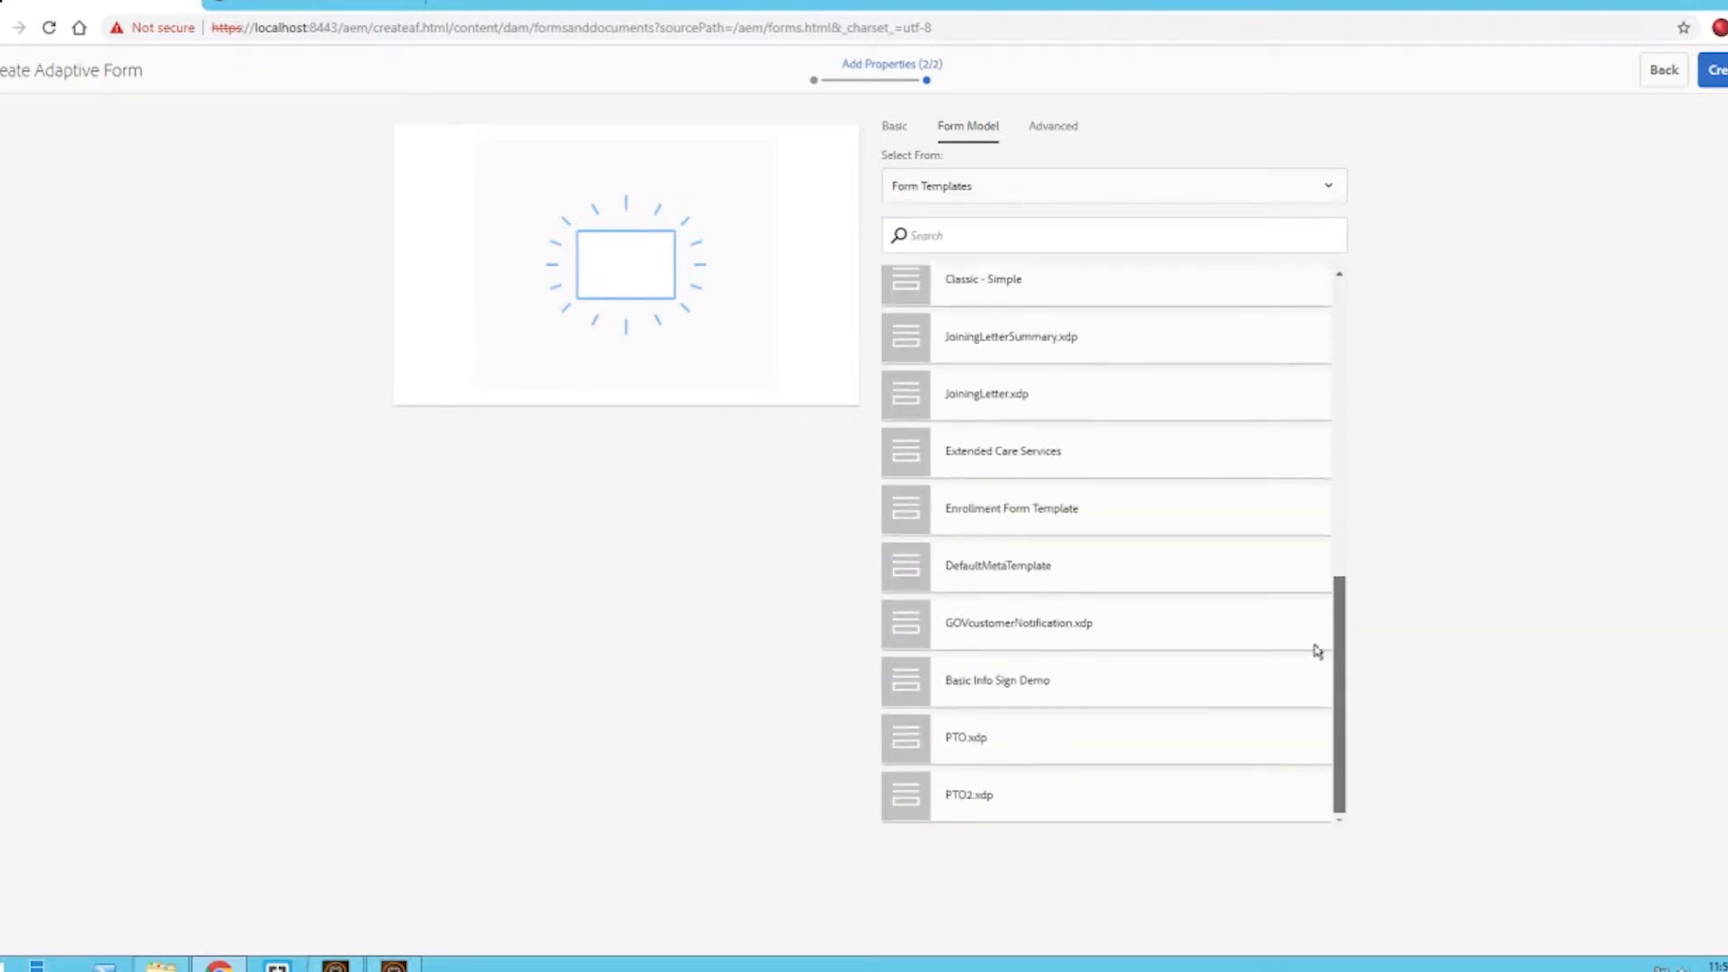
click(1089, 815)
scroll(1474, 268, down, 1)
scroll(1473, 267, up, 1)
click(1710, 70)
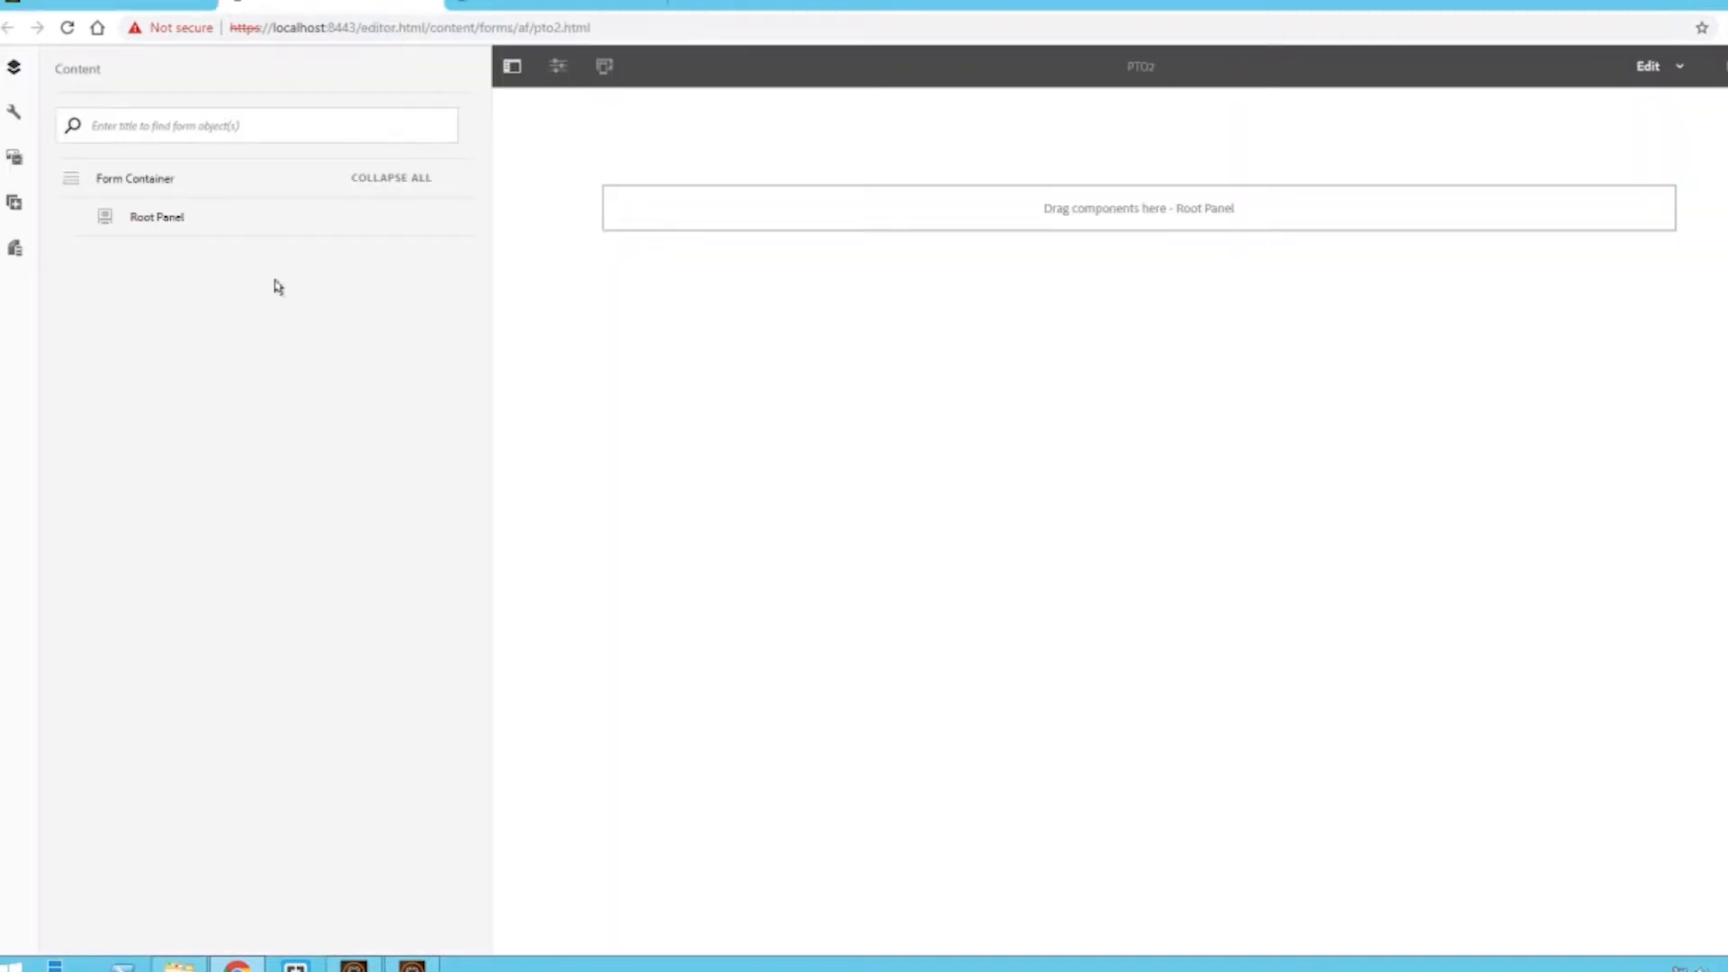
- Add the Form 1 data source with all its fields into the root panel
click(22, 256)
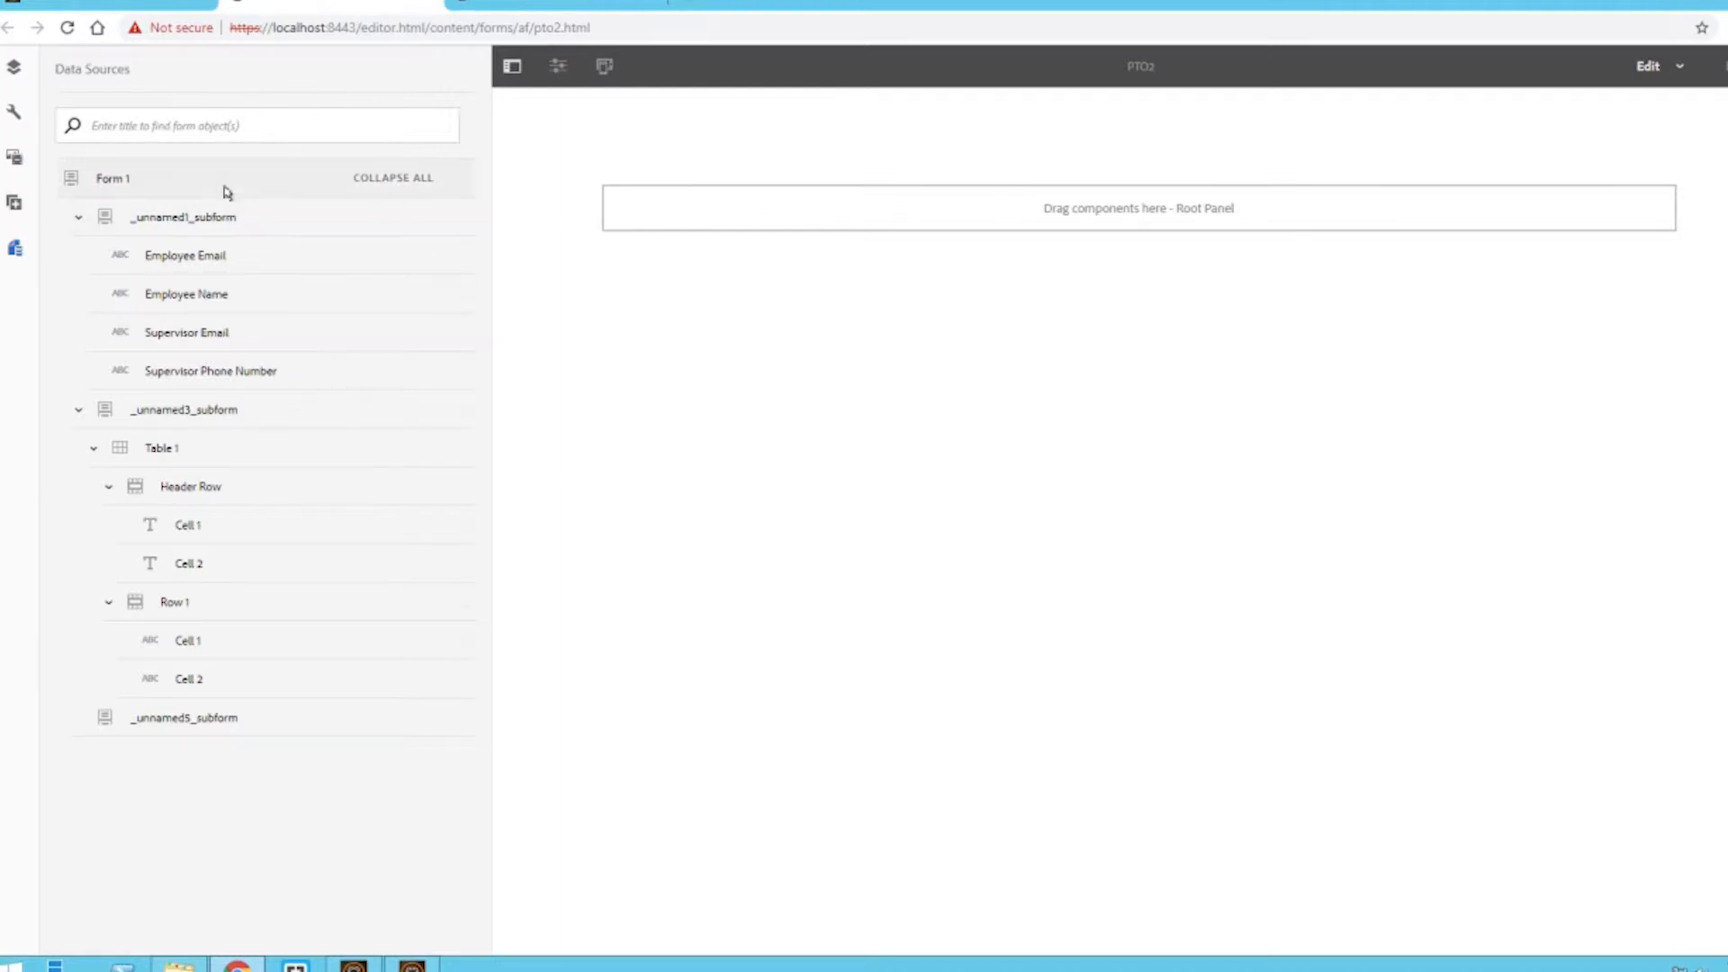
drag(131, 183, 981, 220)
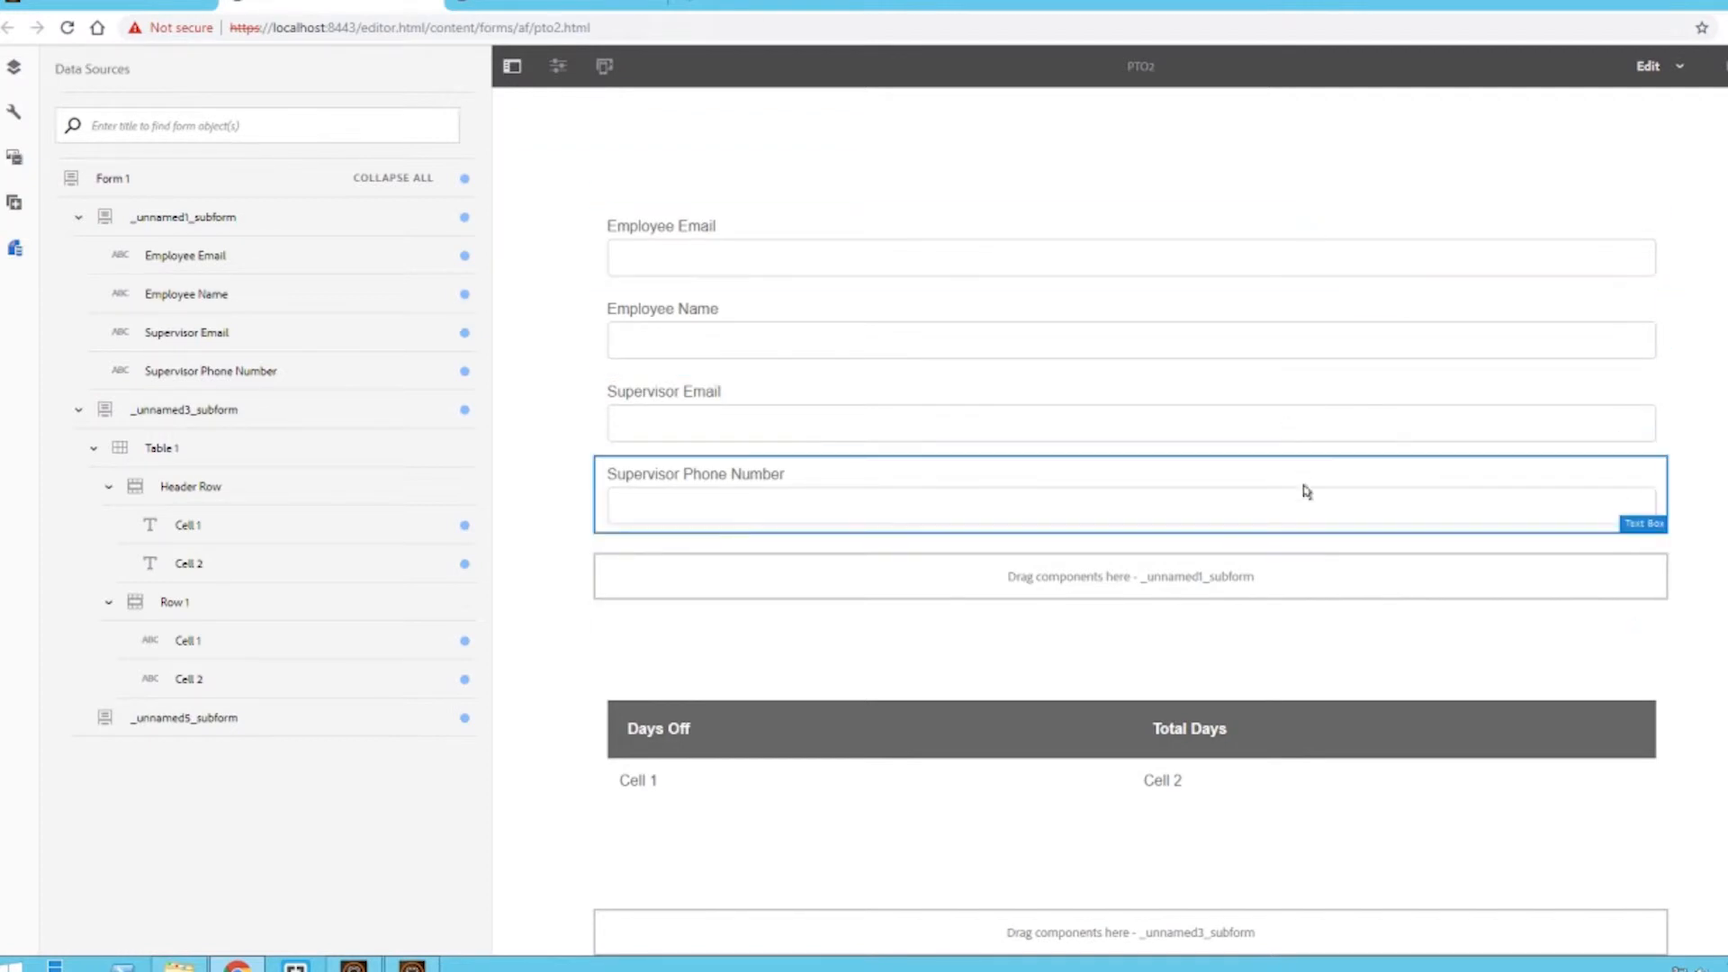
- Open the Supervisor Phone Number field's properties and review its phone number display and validation patterns
click(836, 493)
click(667, 439)
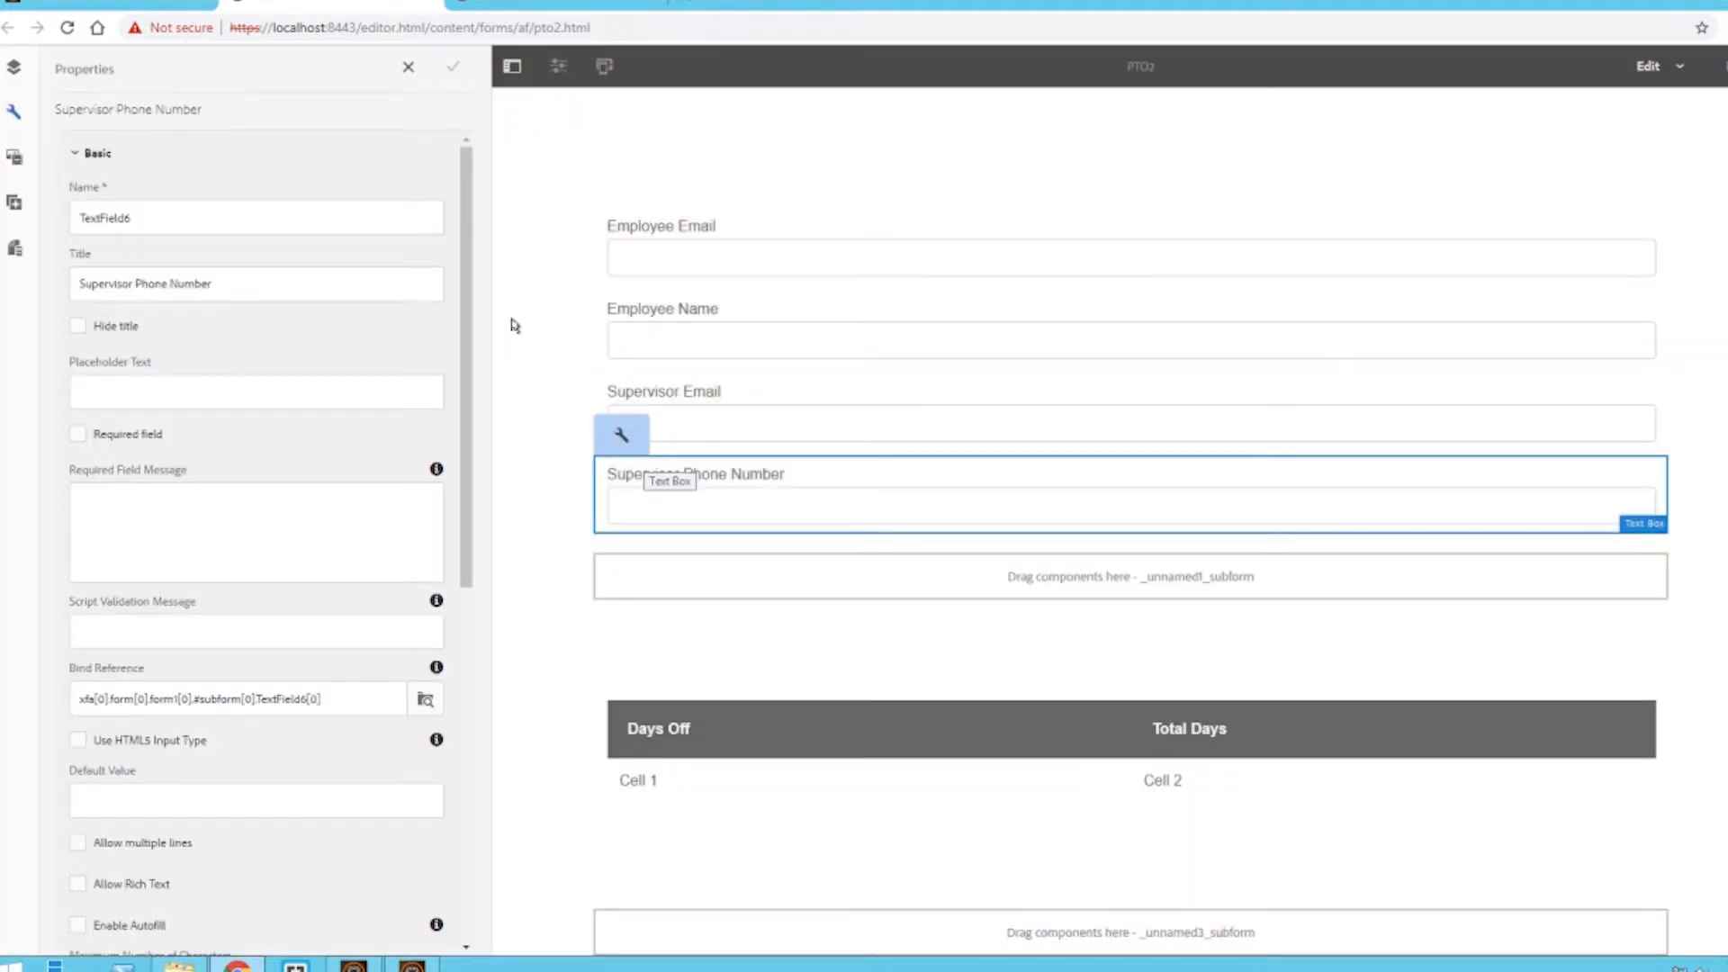
drag(463, 216, 464, 623)
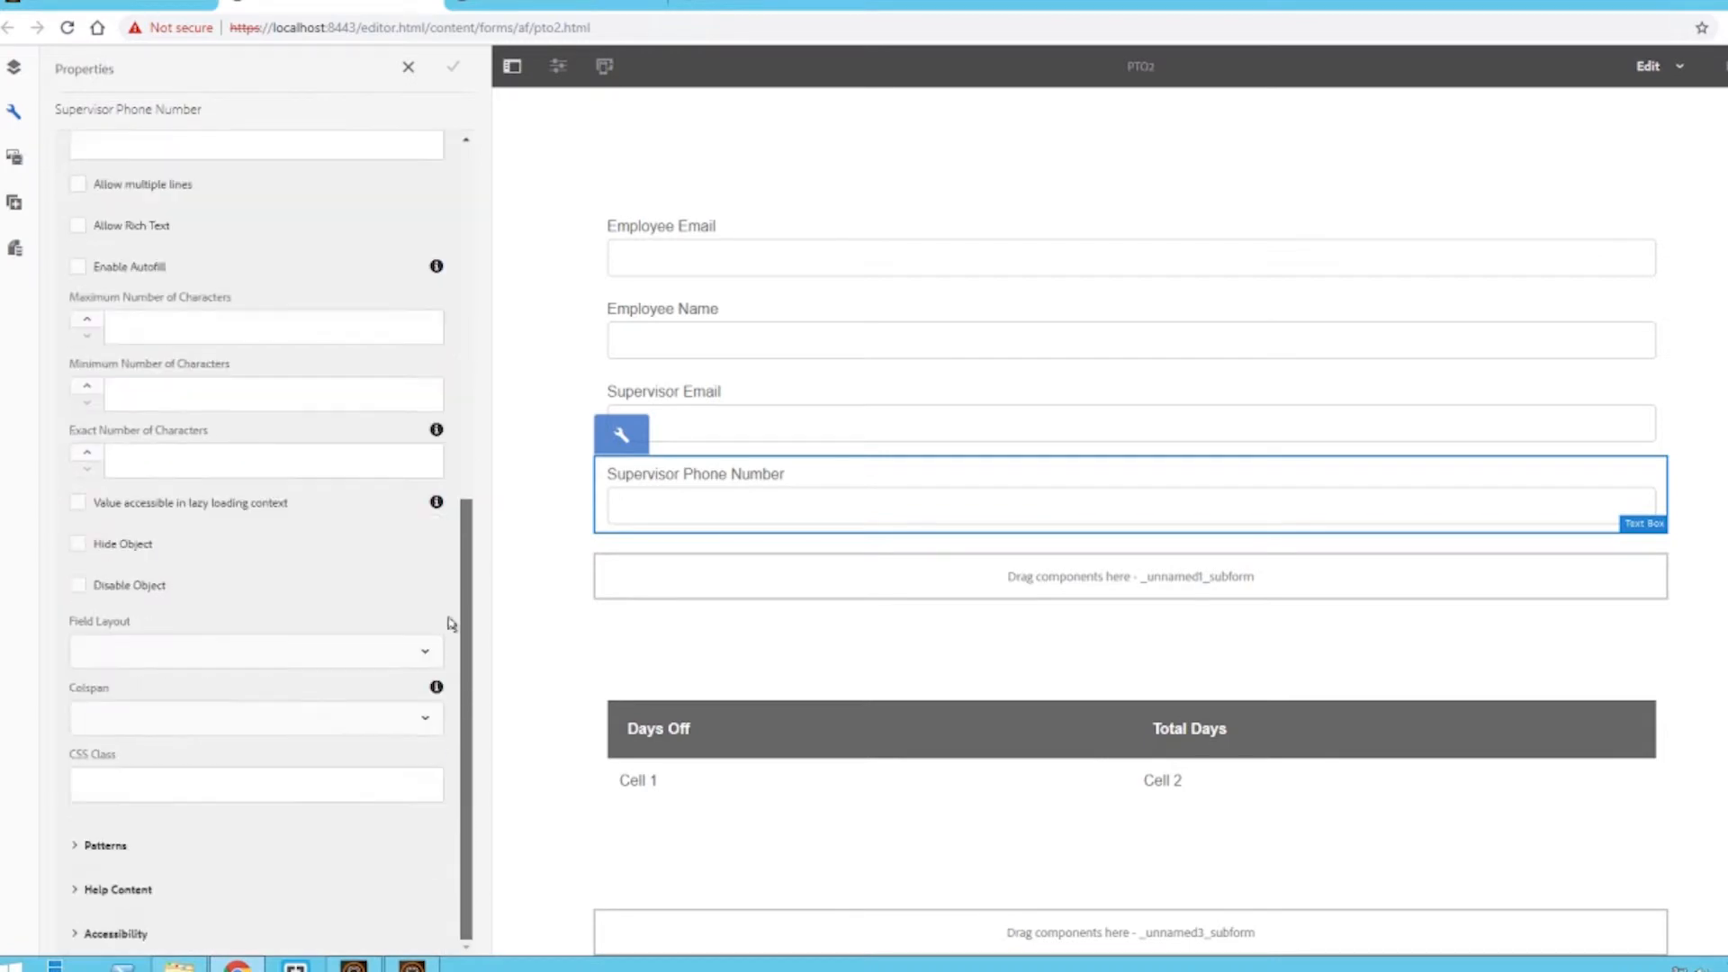
click(135, 847)
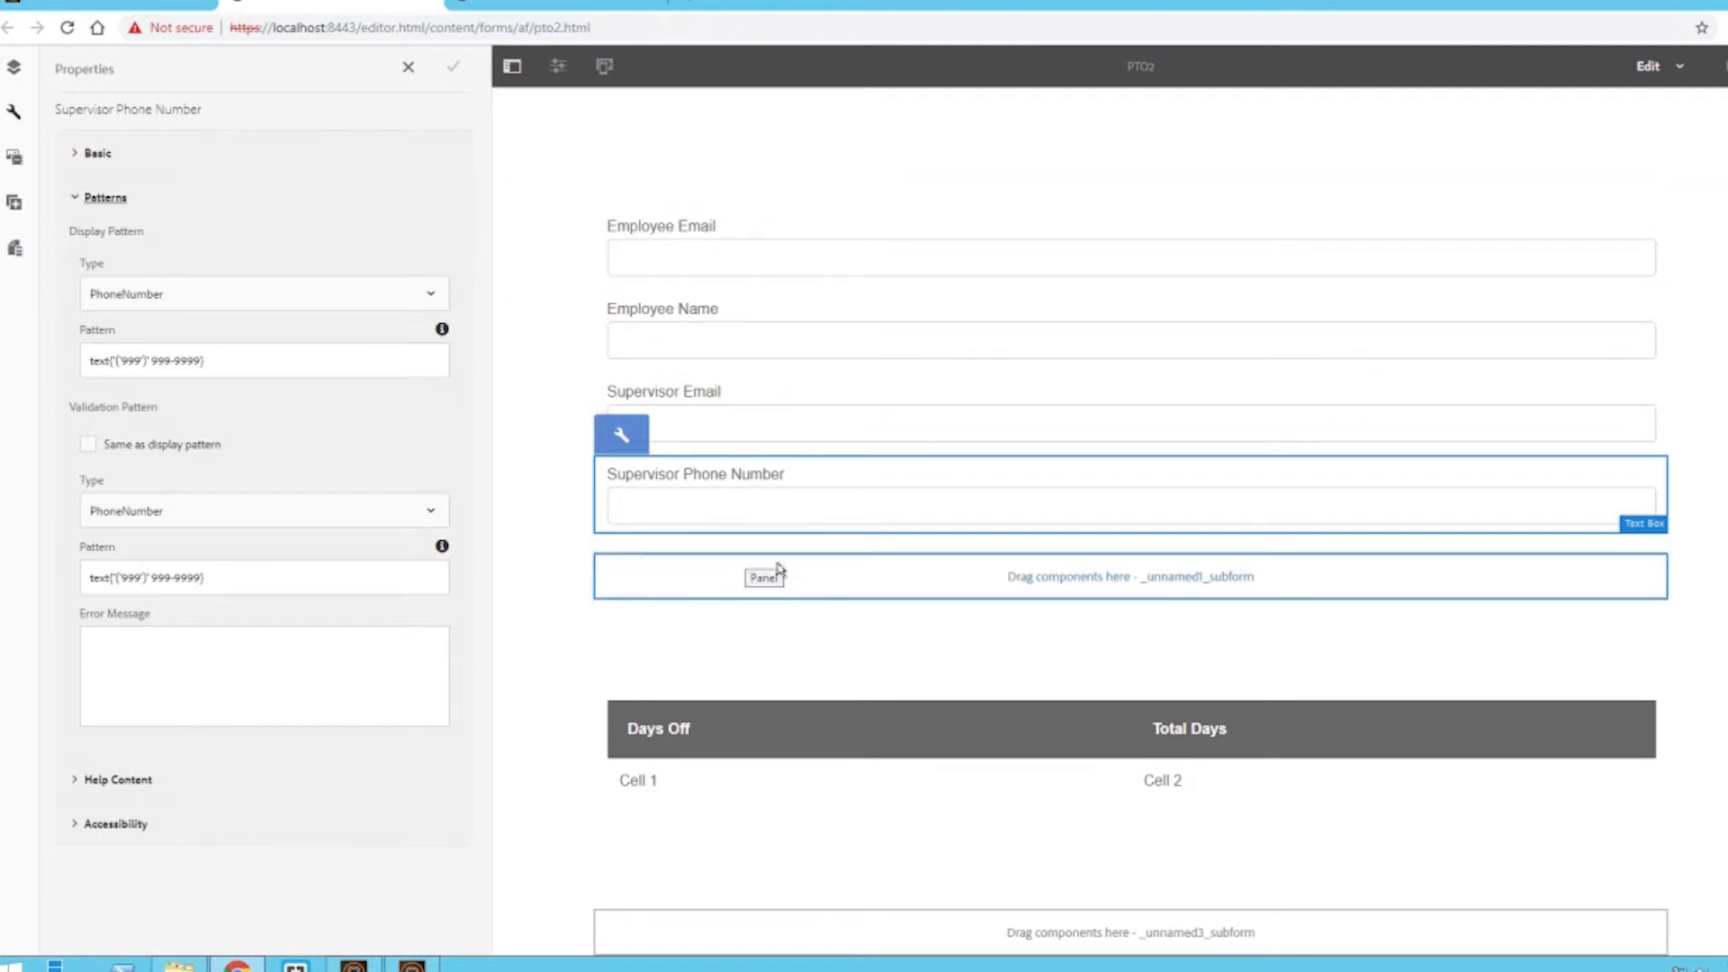
- Delete the Cell 1 and Cell 2 placeholder text from the table's data row
scroll(846, 592, down, 2)
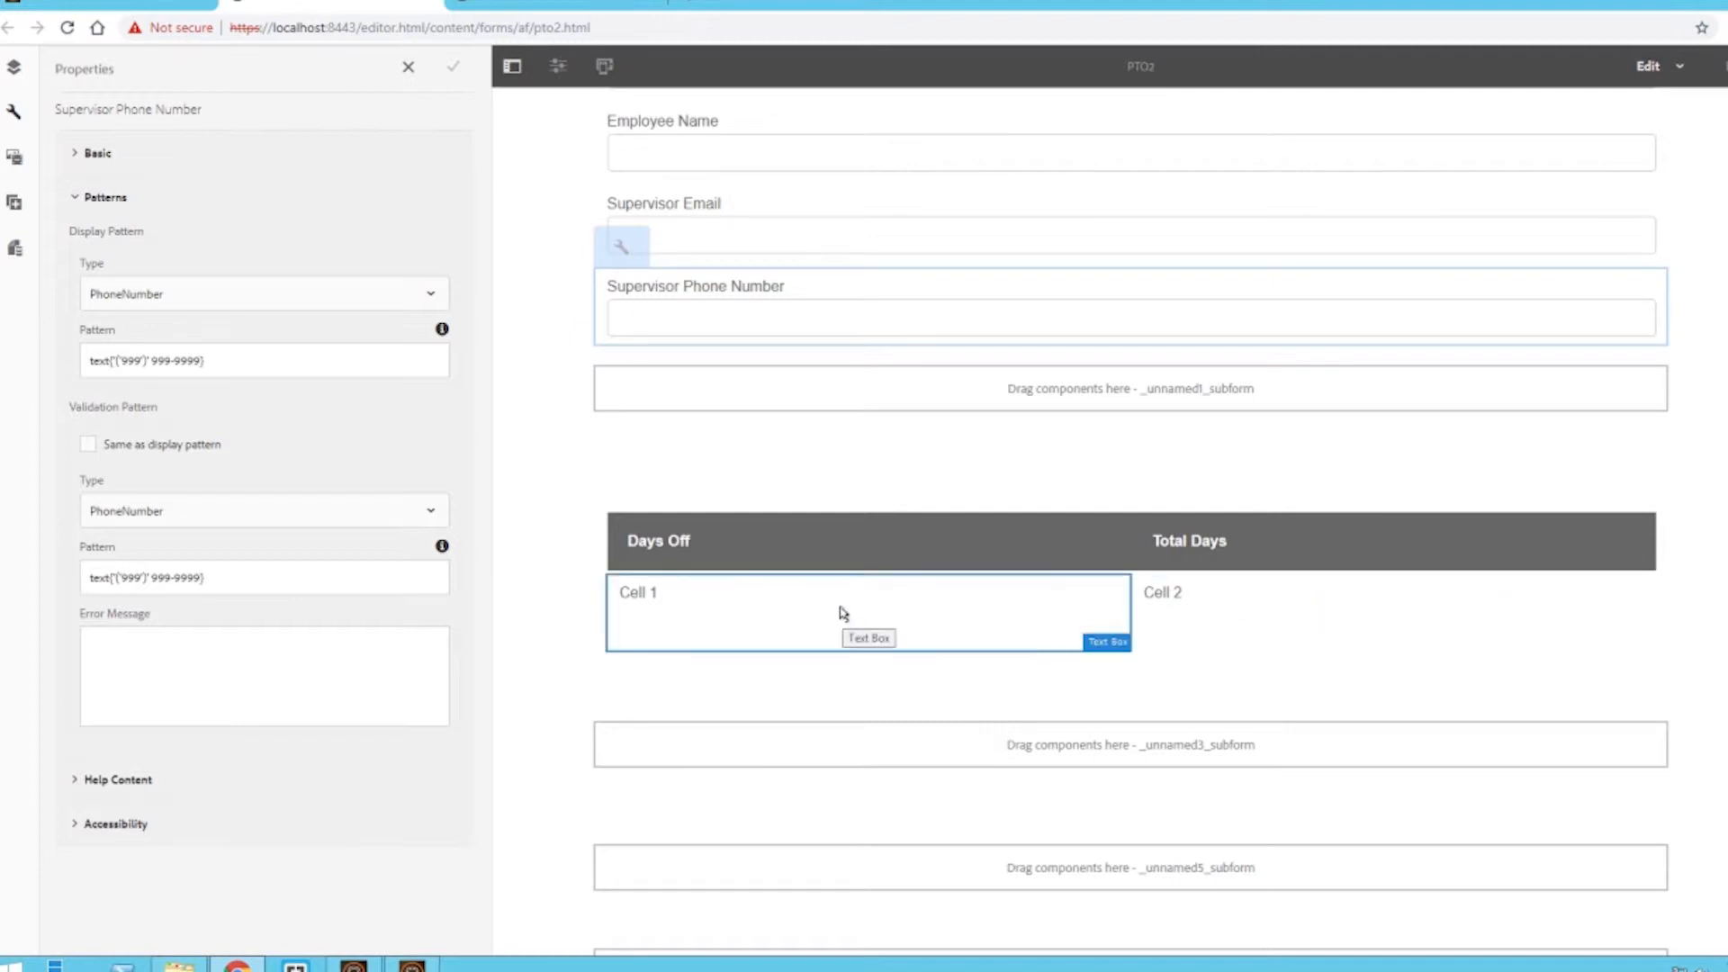
click(1205, 597)
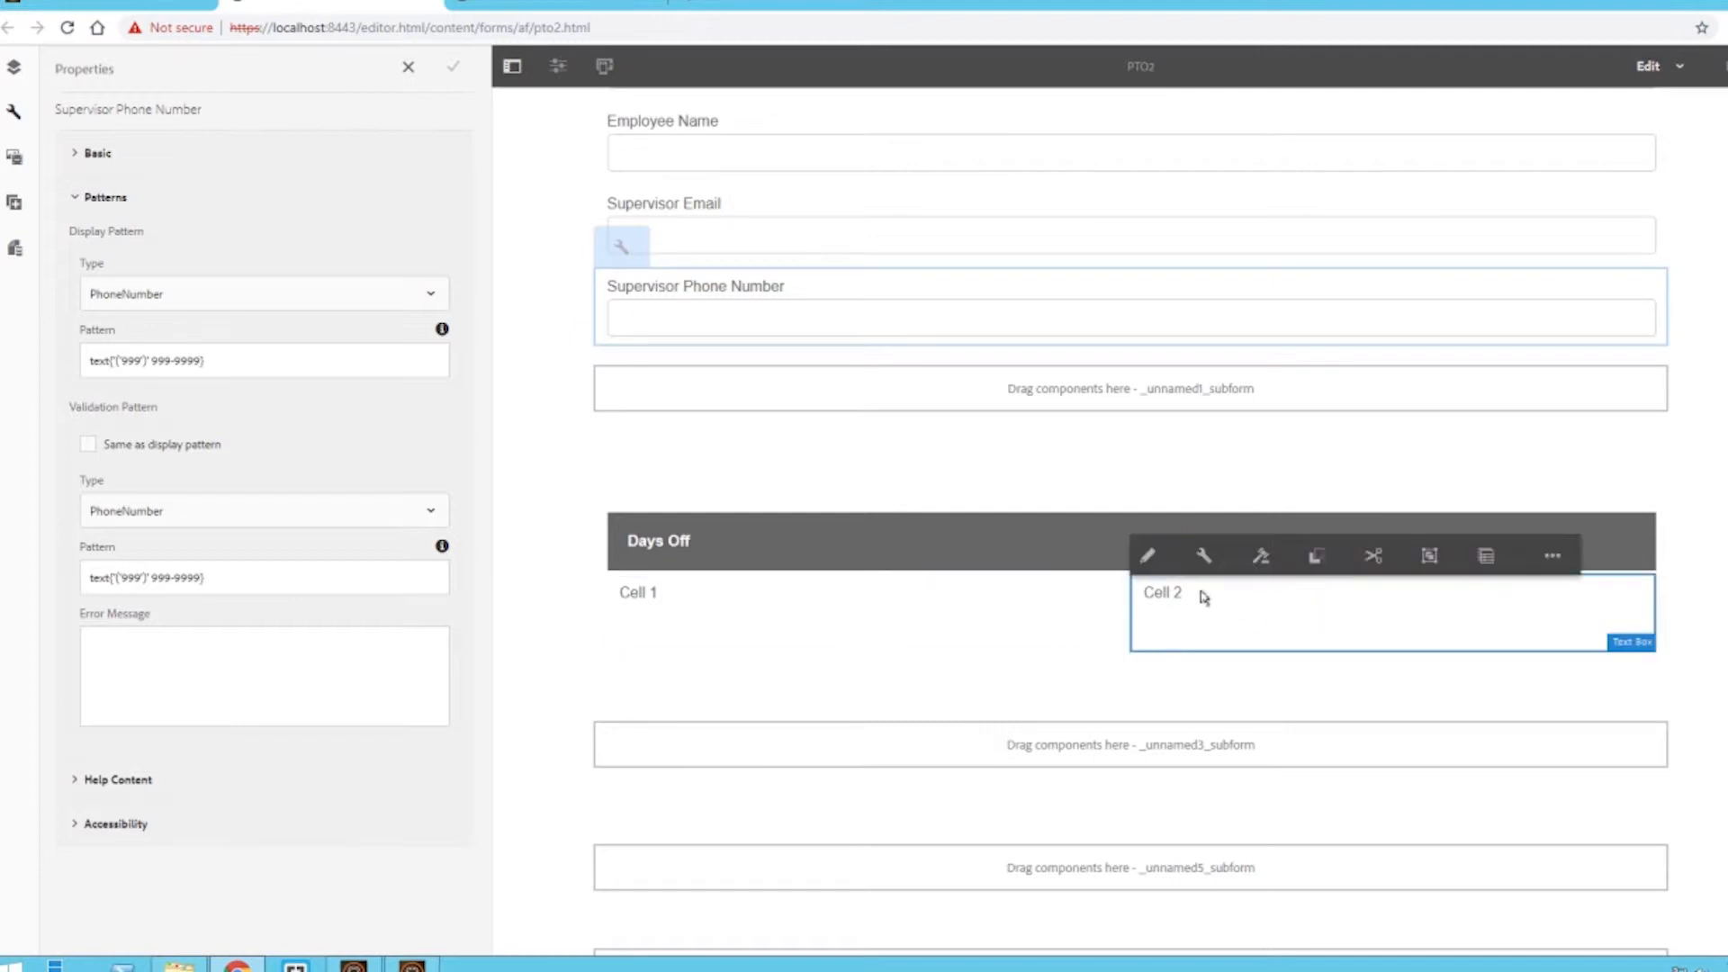
click(1146, 555)
drag(1188, 591, 1130, 594)
key(BackSpace)
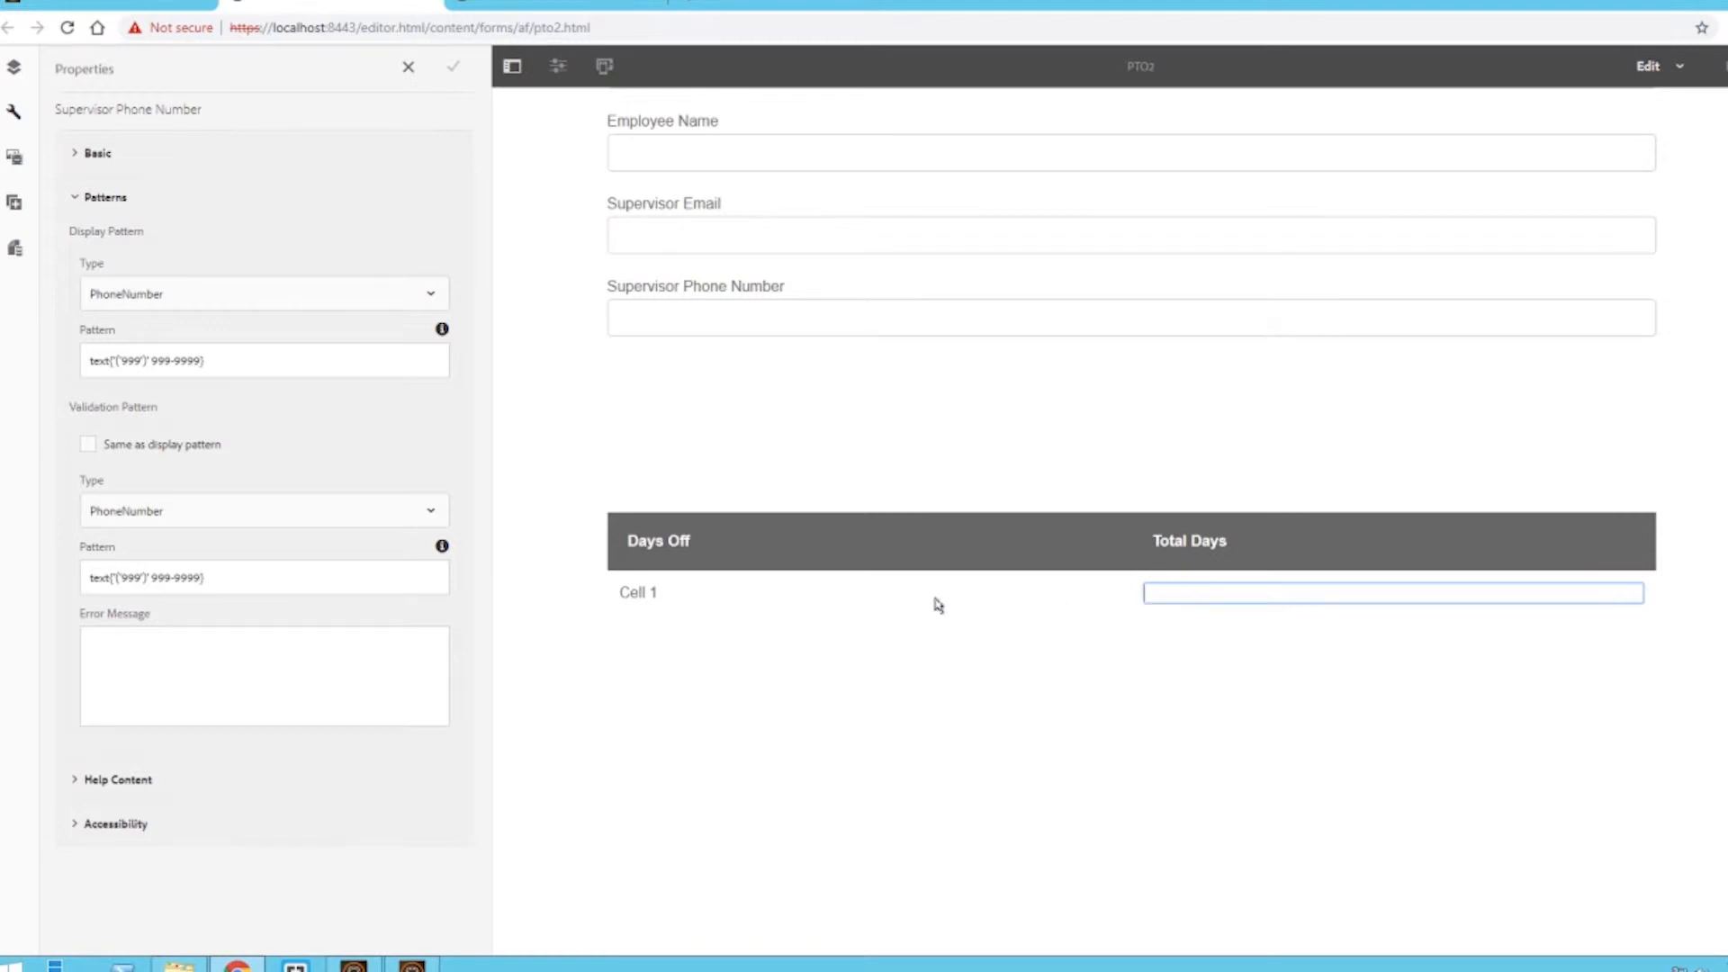
click(656, 598)
click(648, 594)
click(621, 555)
drag(664, 594, 586, 606)
key(BackSpace)
click(633, 640)
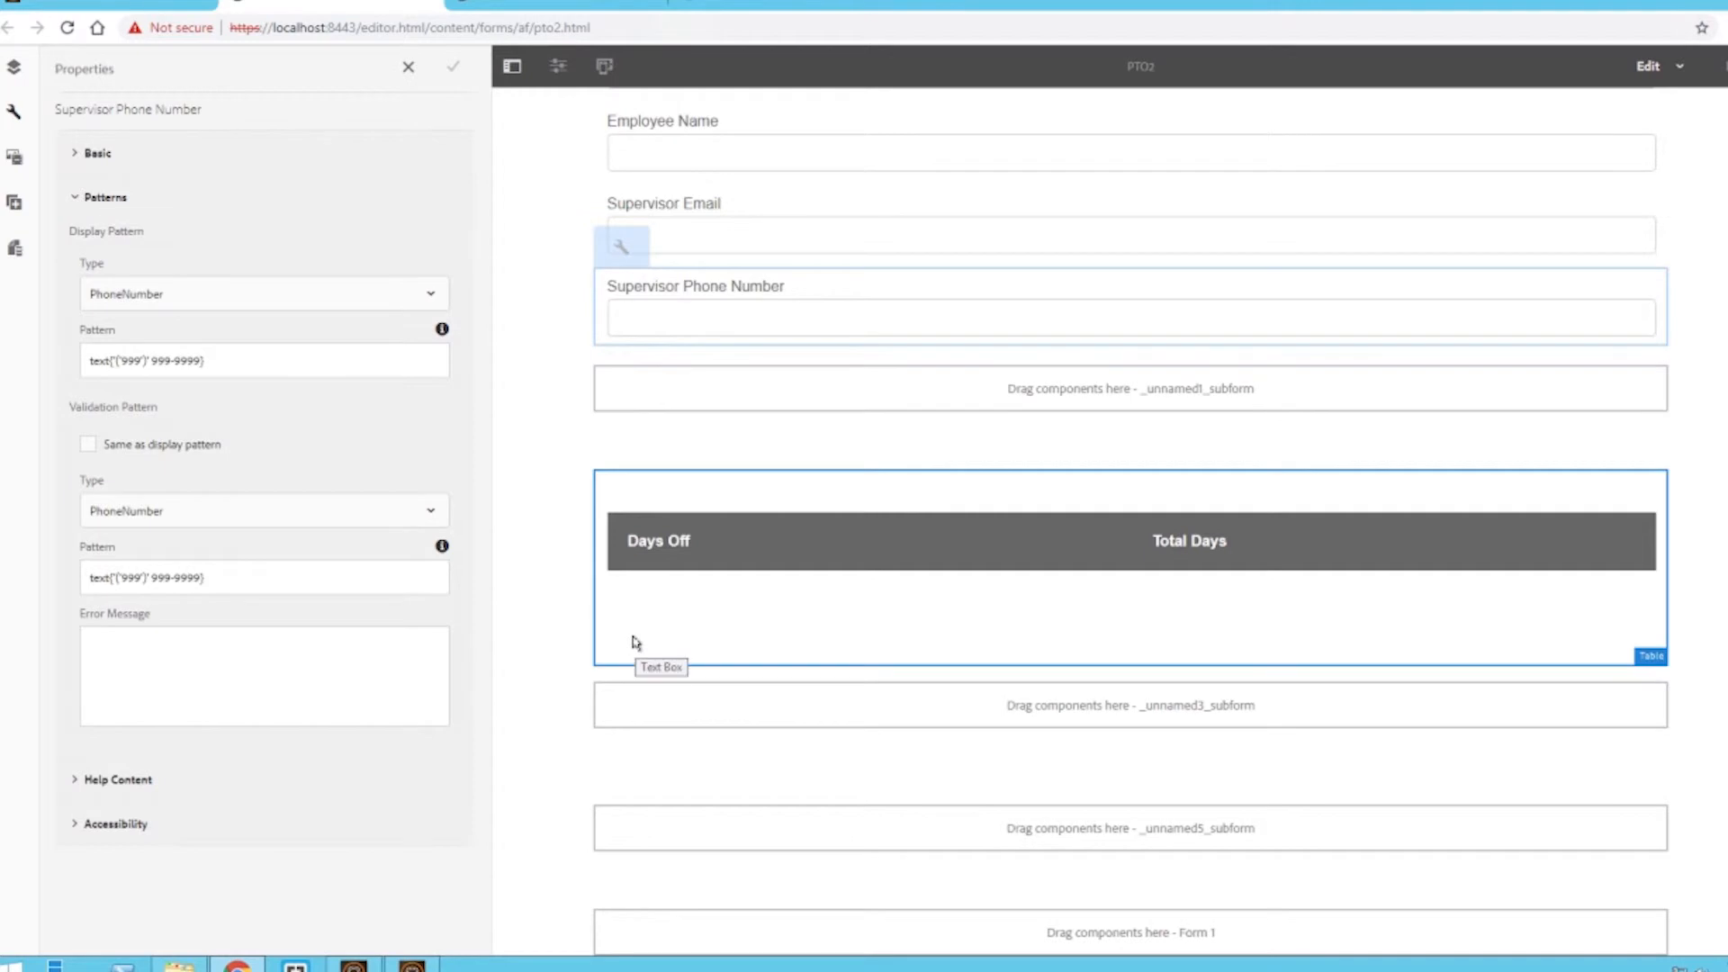
- Review the form structure in the content tree and switch between the Form 1 and Section wizard steps
scroll(645, 637, down, 2)
scroll(644, 637, up, 3)
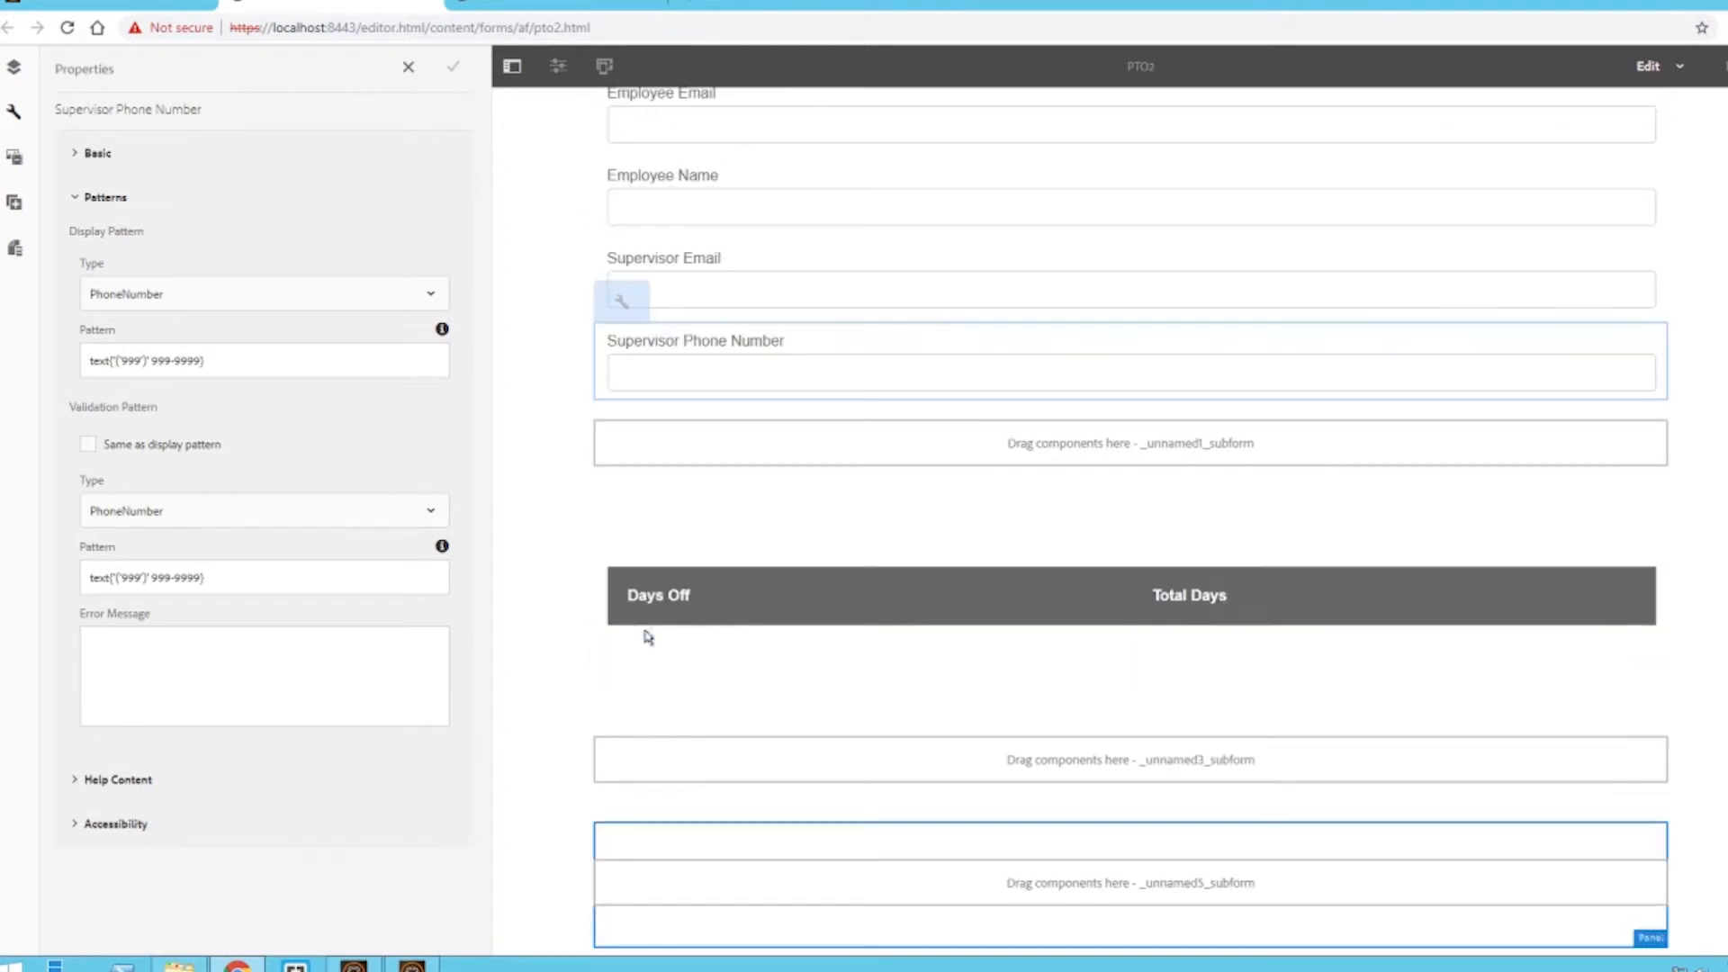
click(13, 66)
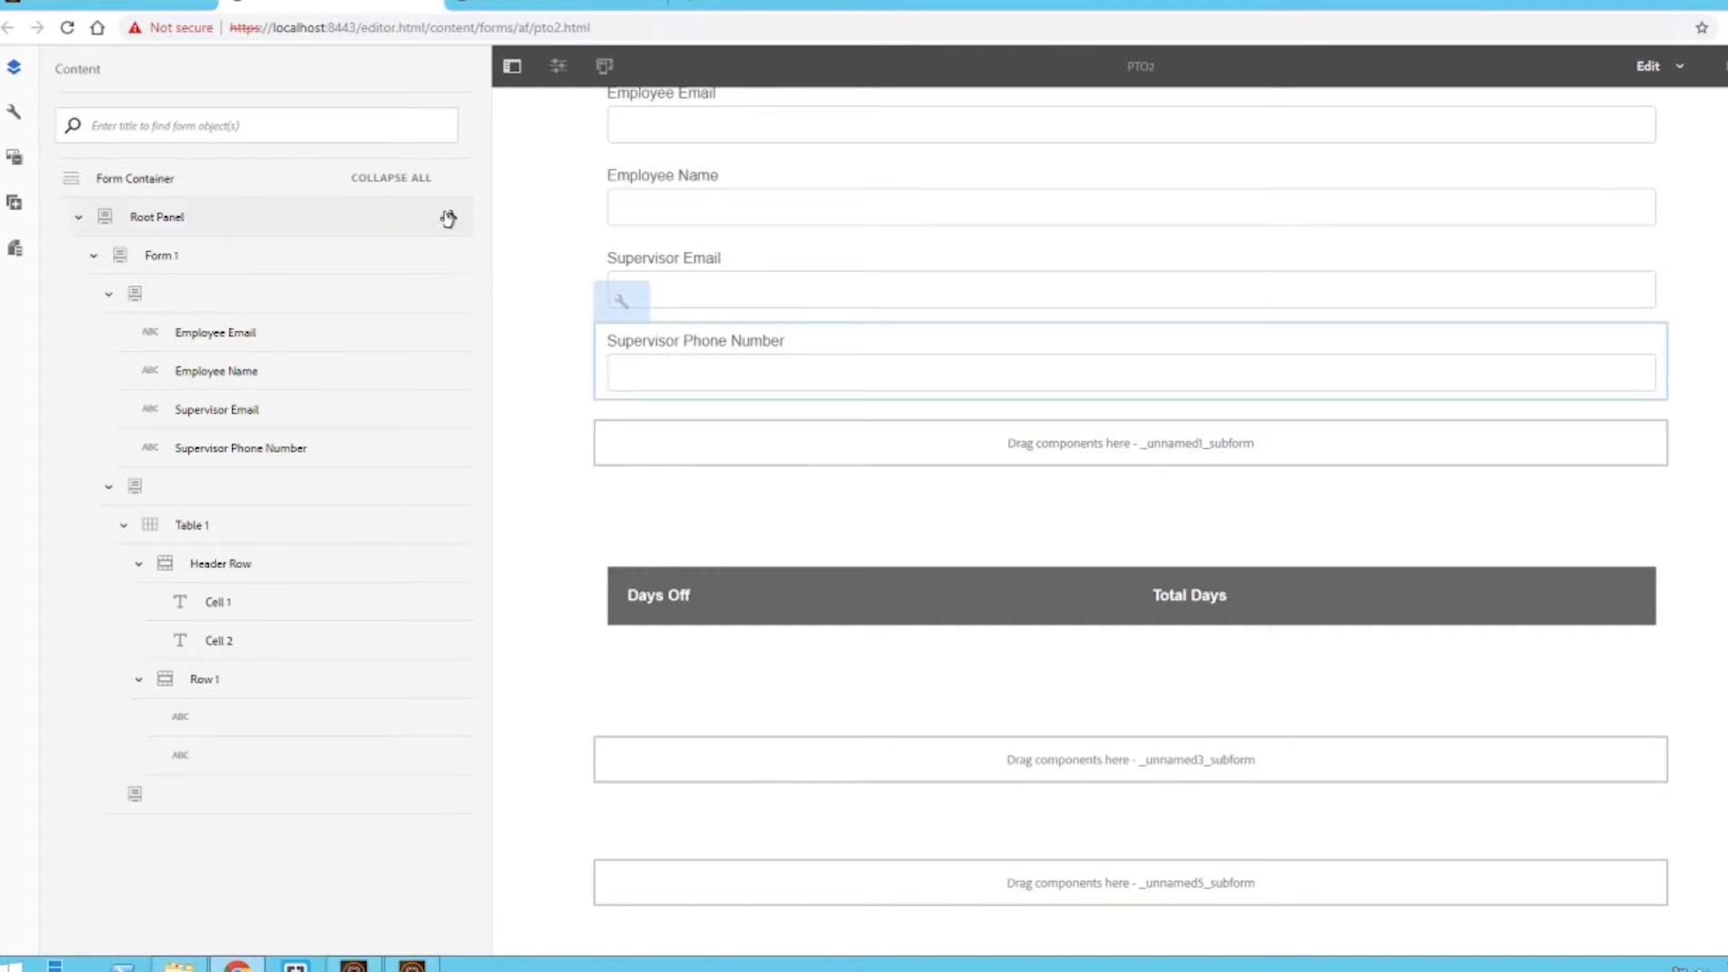
click(94, 255)
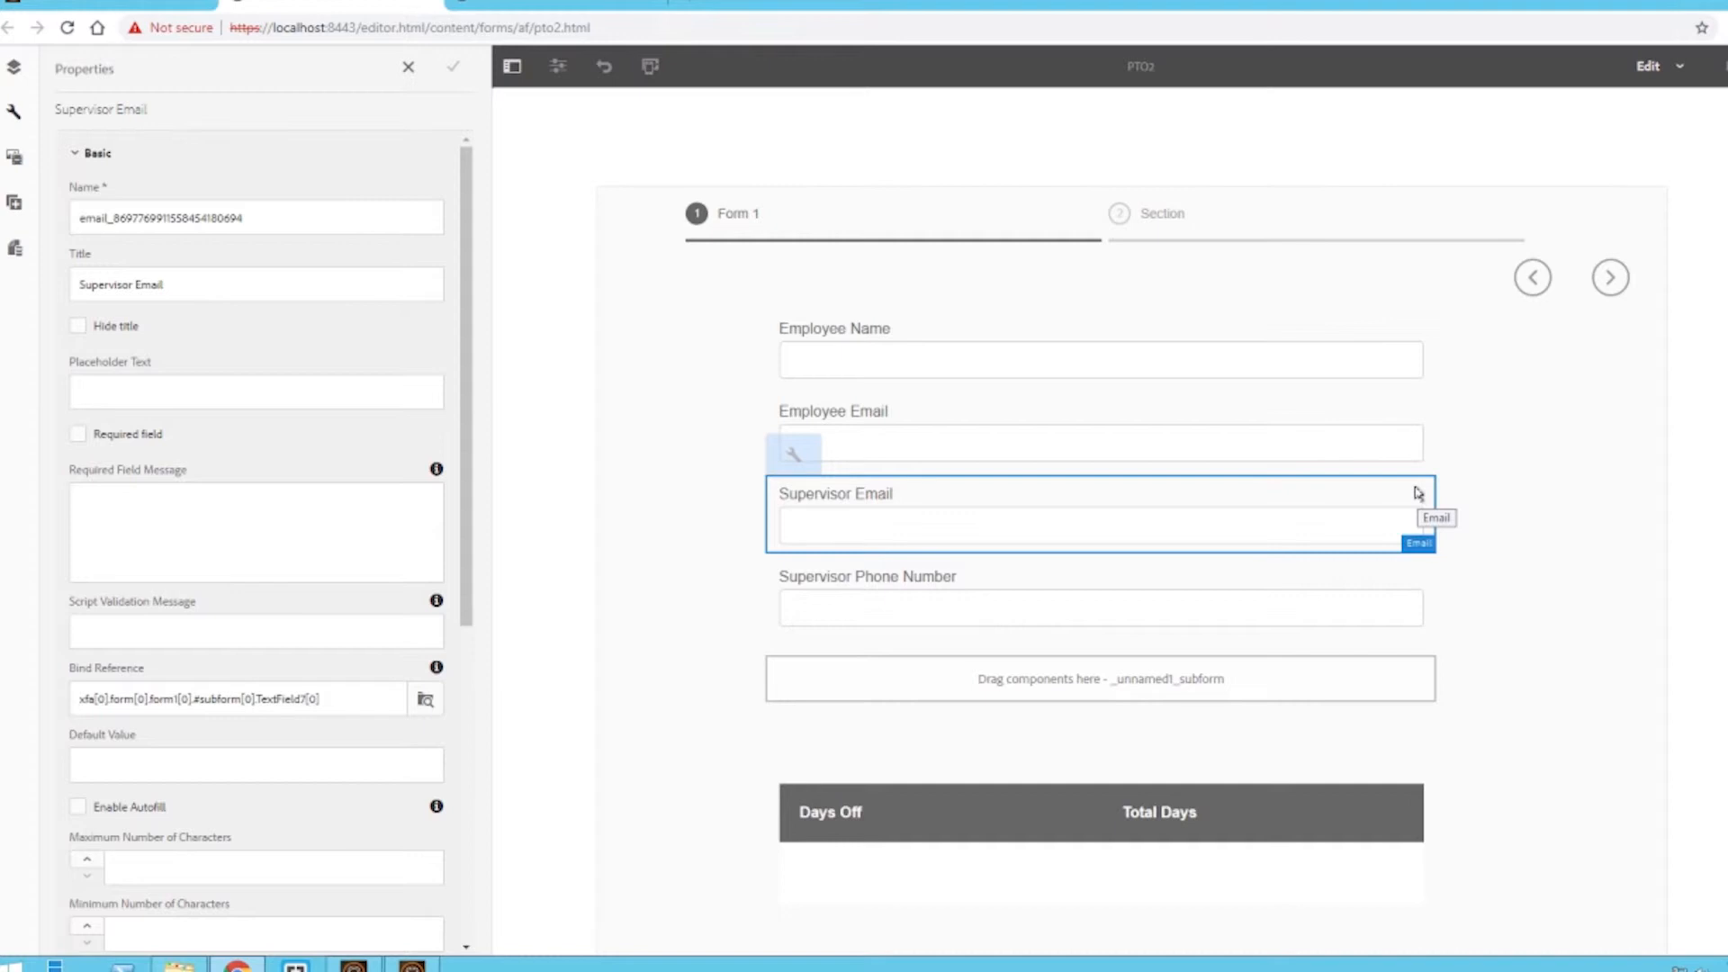
click(1150, 224)
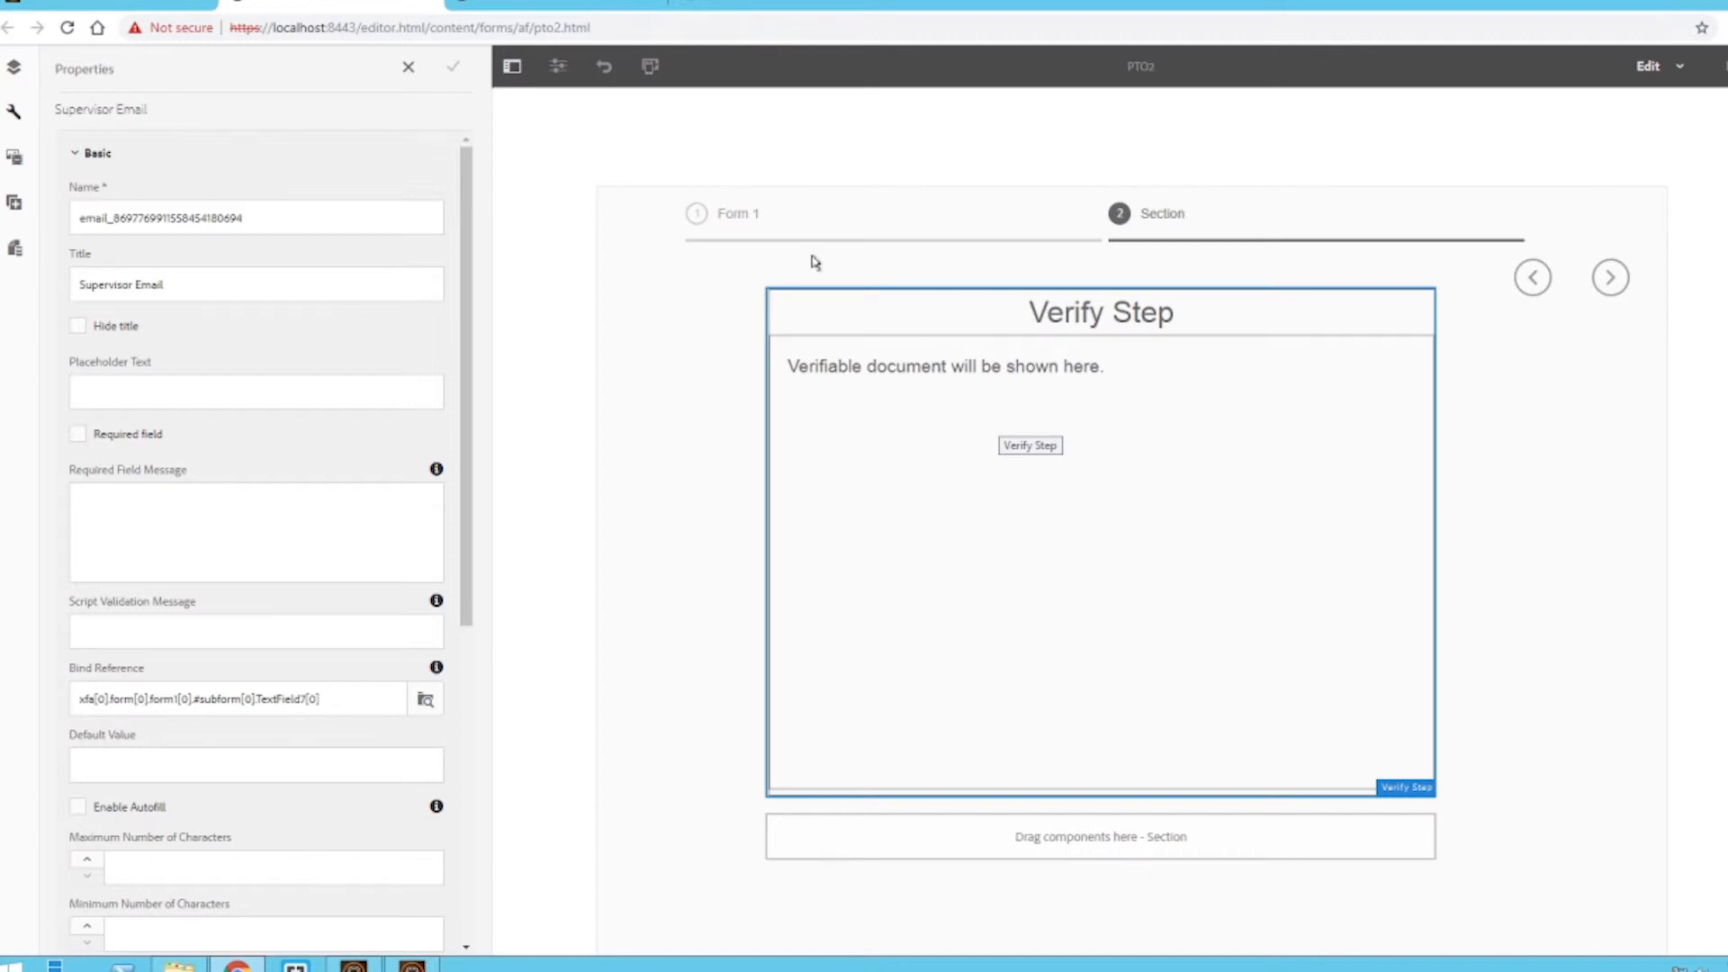
click(739, 220)
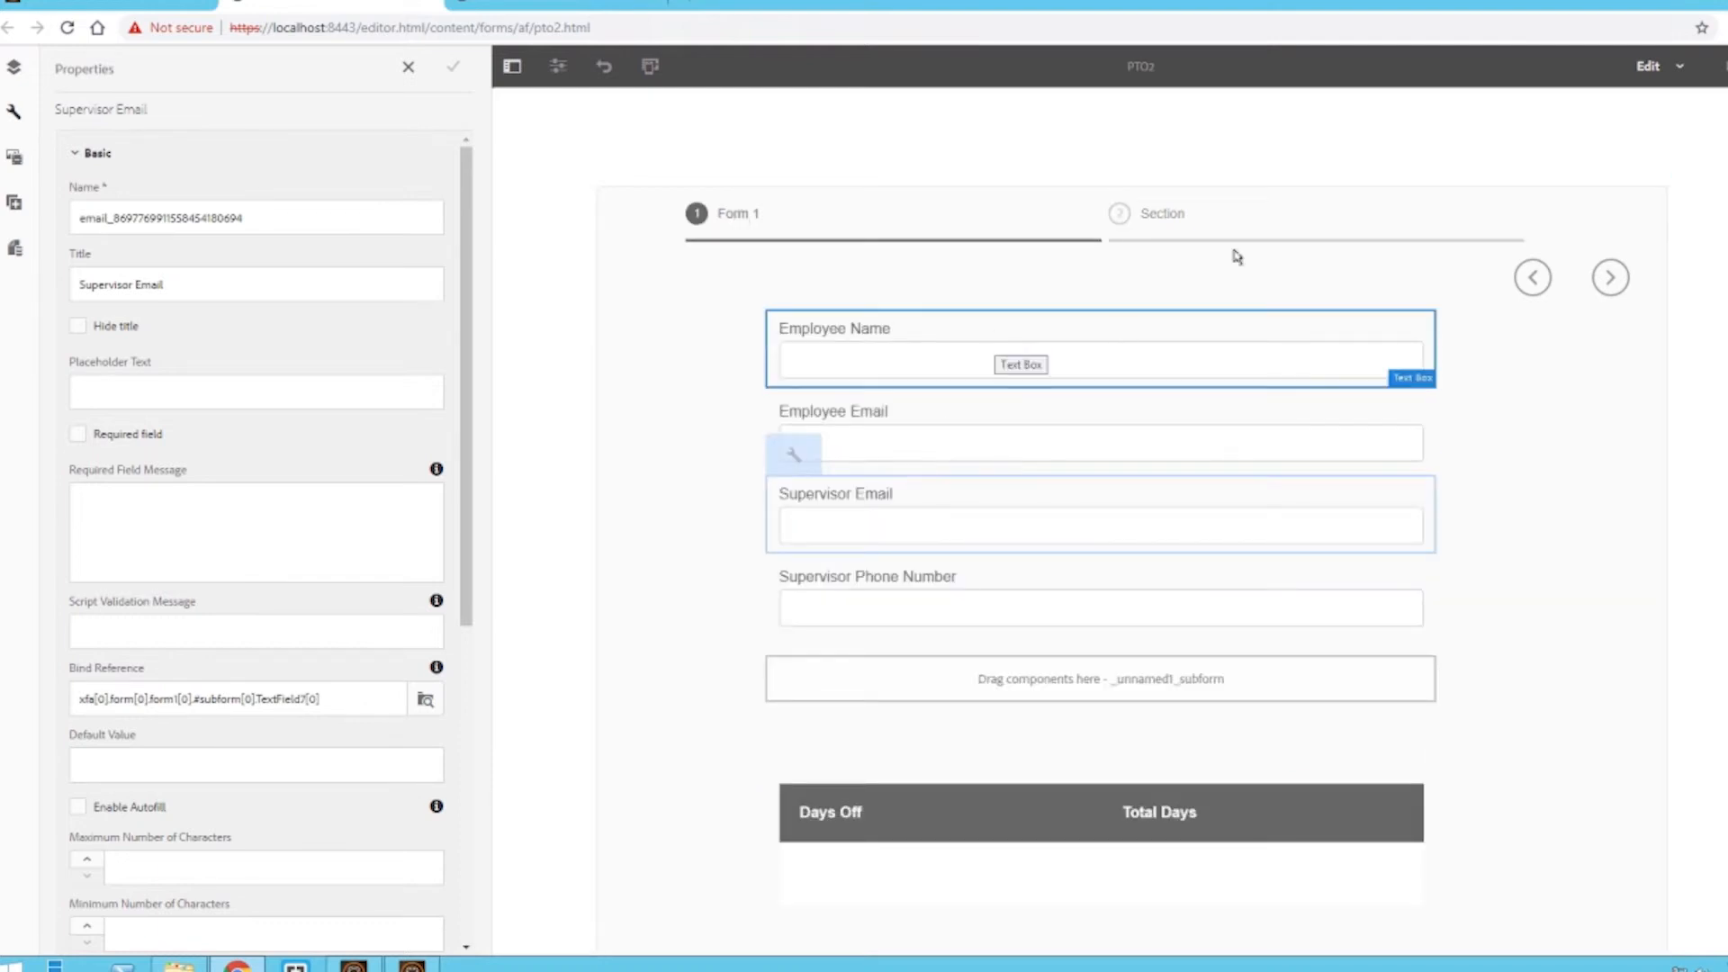
- Bind the Supervisor Email field to the Supervisor Email object from the Form 1 data source
click(14, 248)
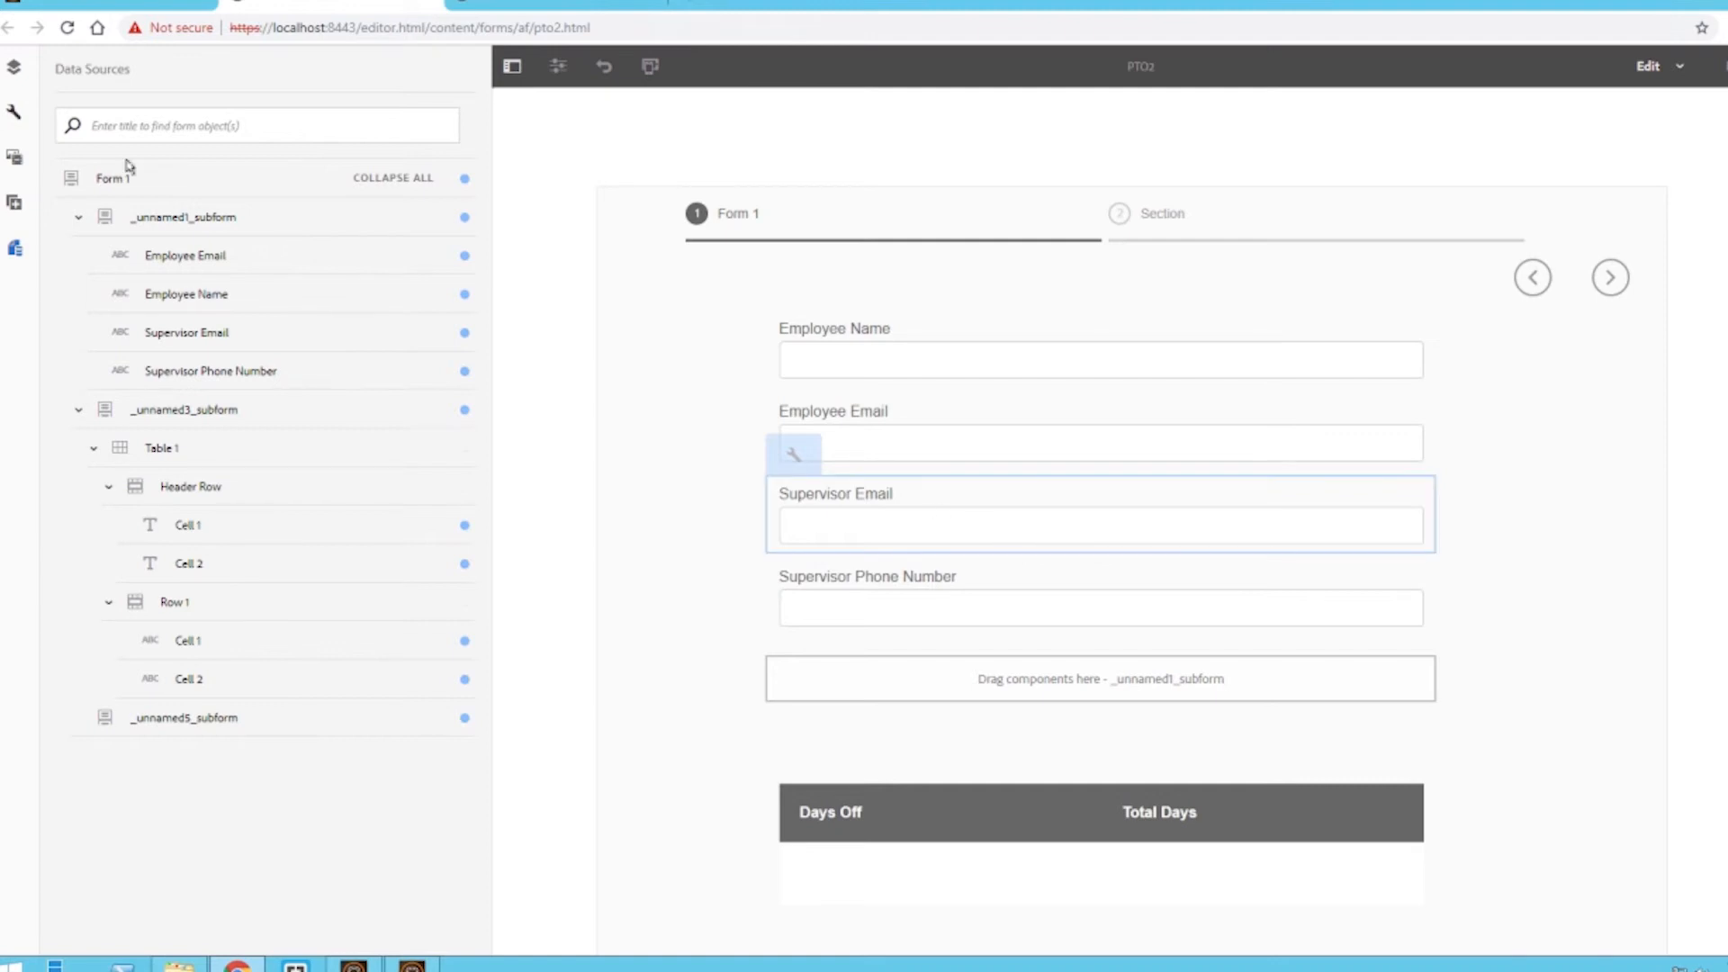
click(900, 528)
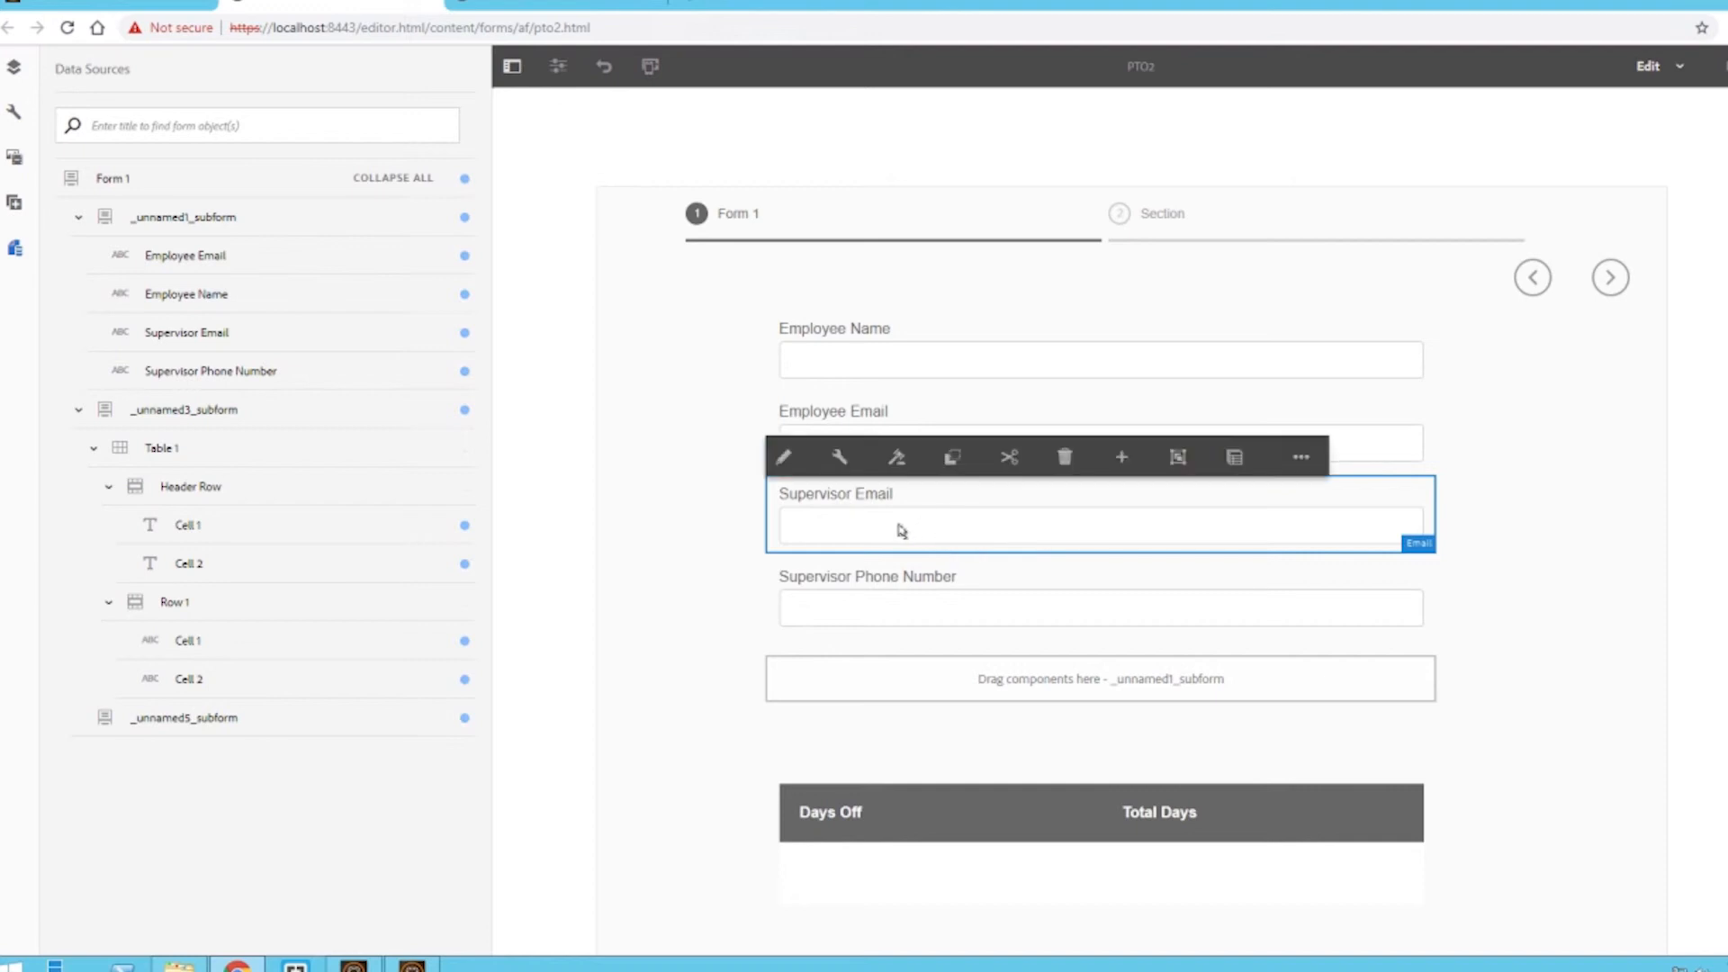
click(839, 457)
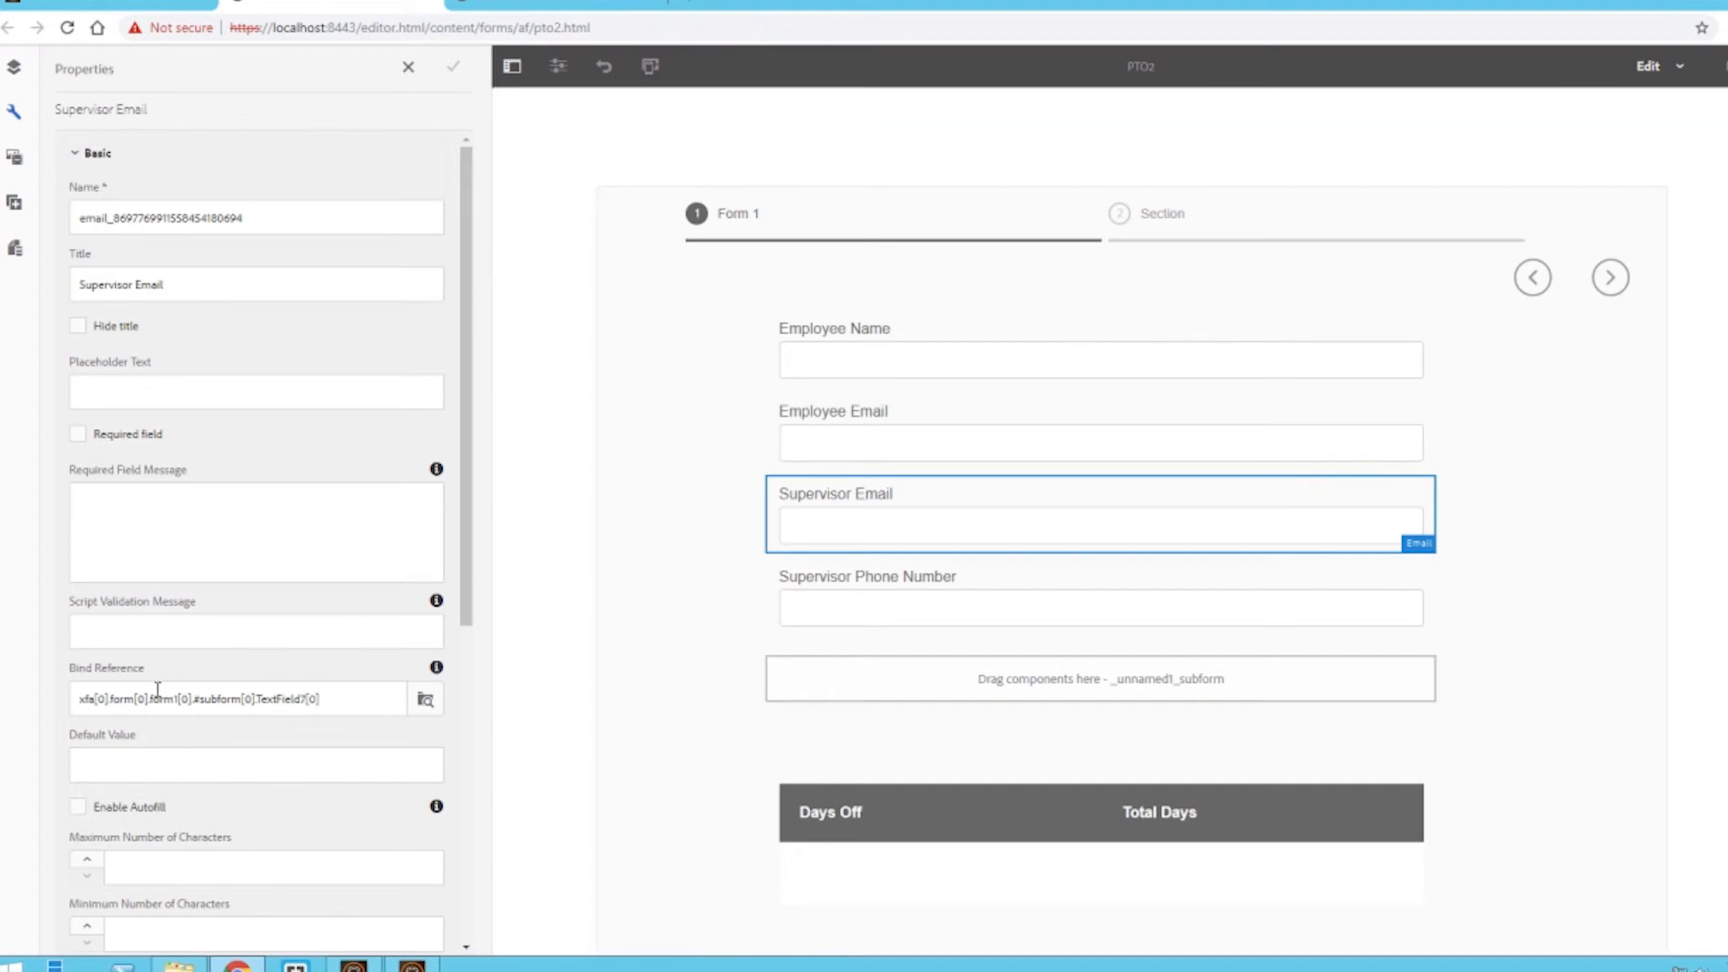
click(427, 703)
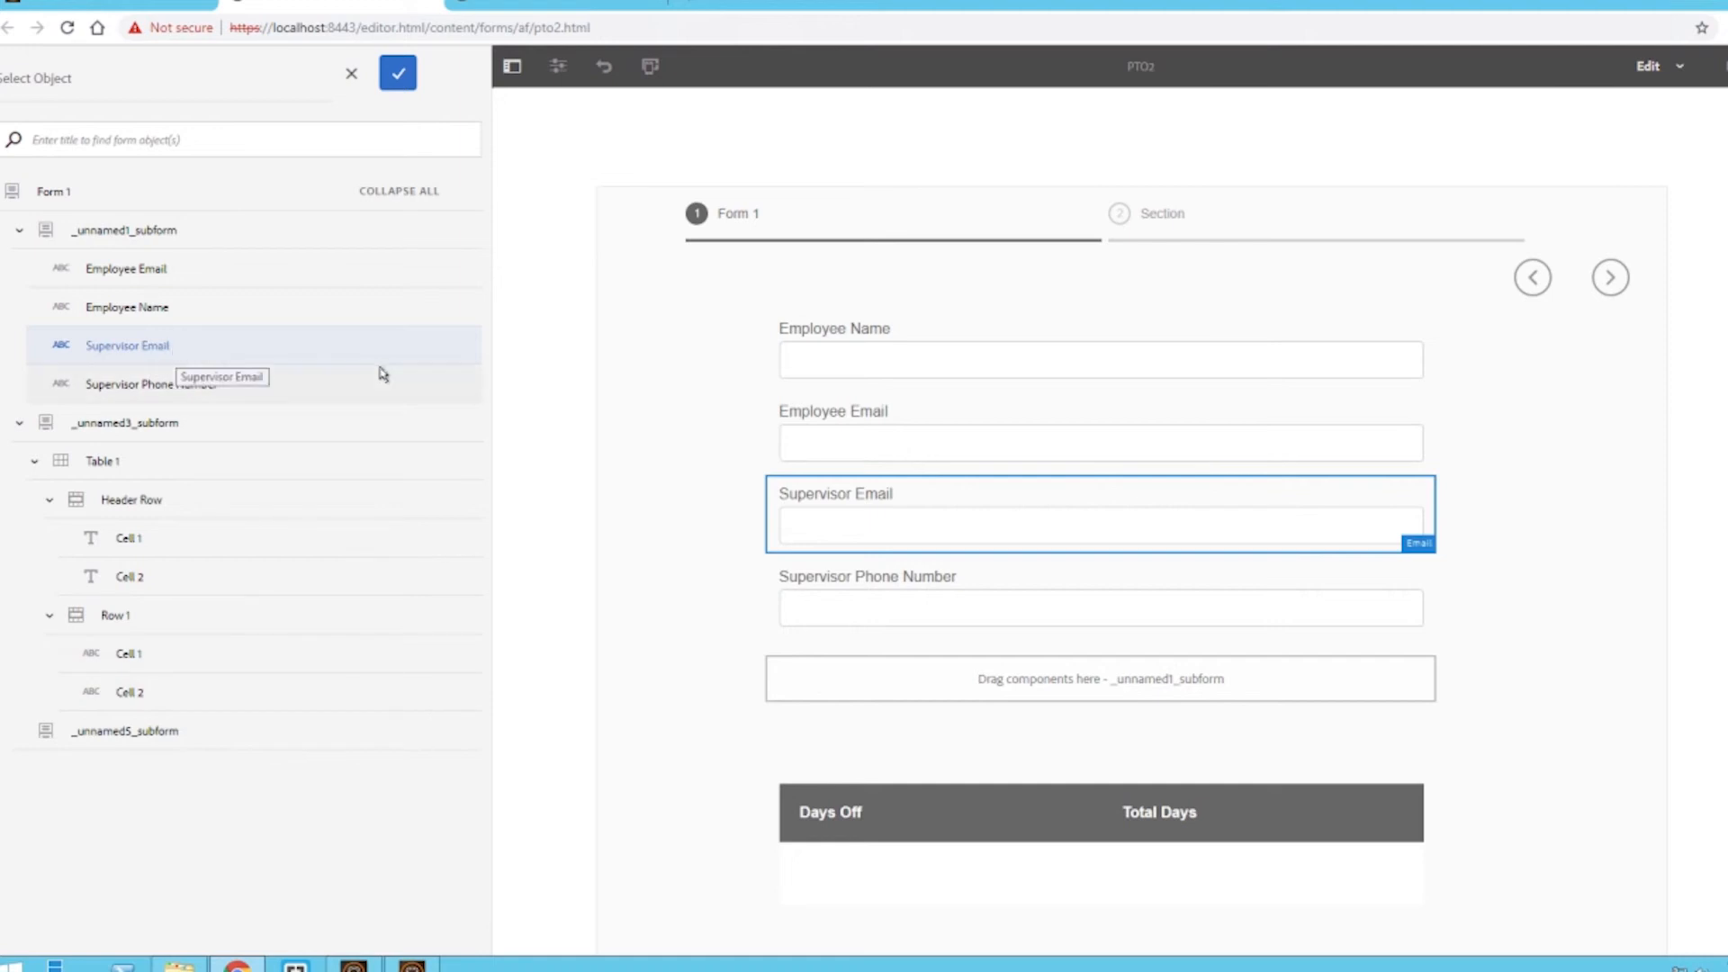
click(396, 74)
click(453, 66)
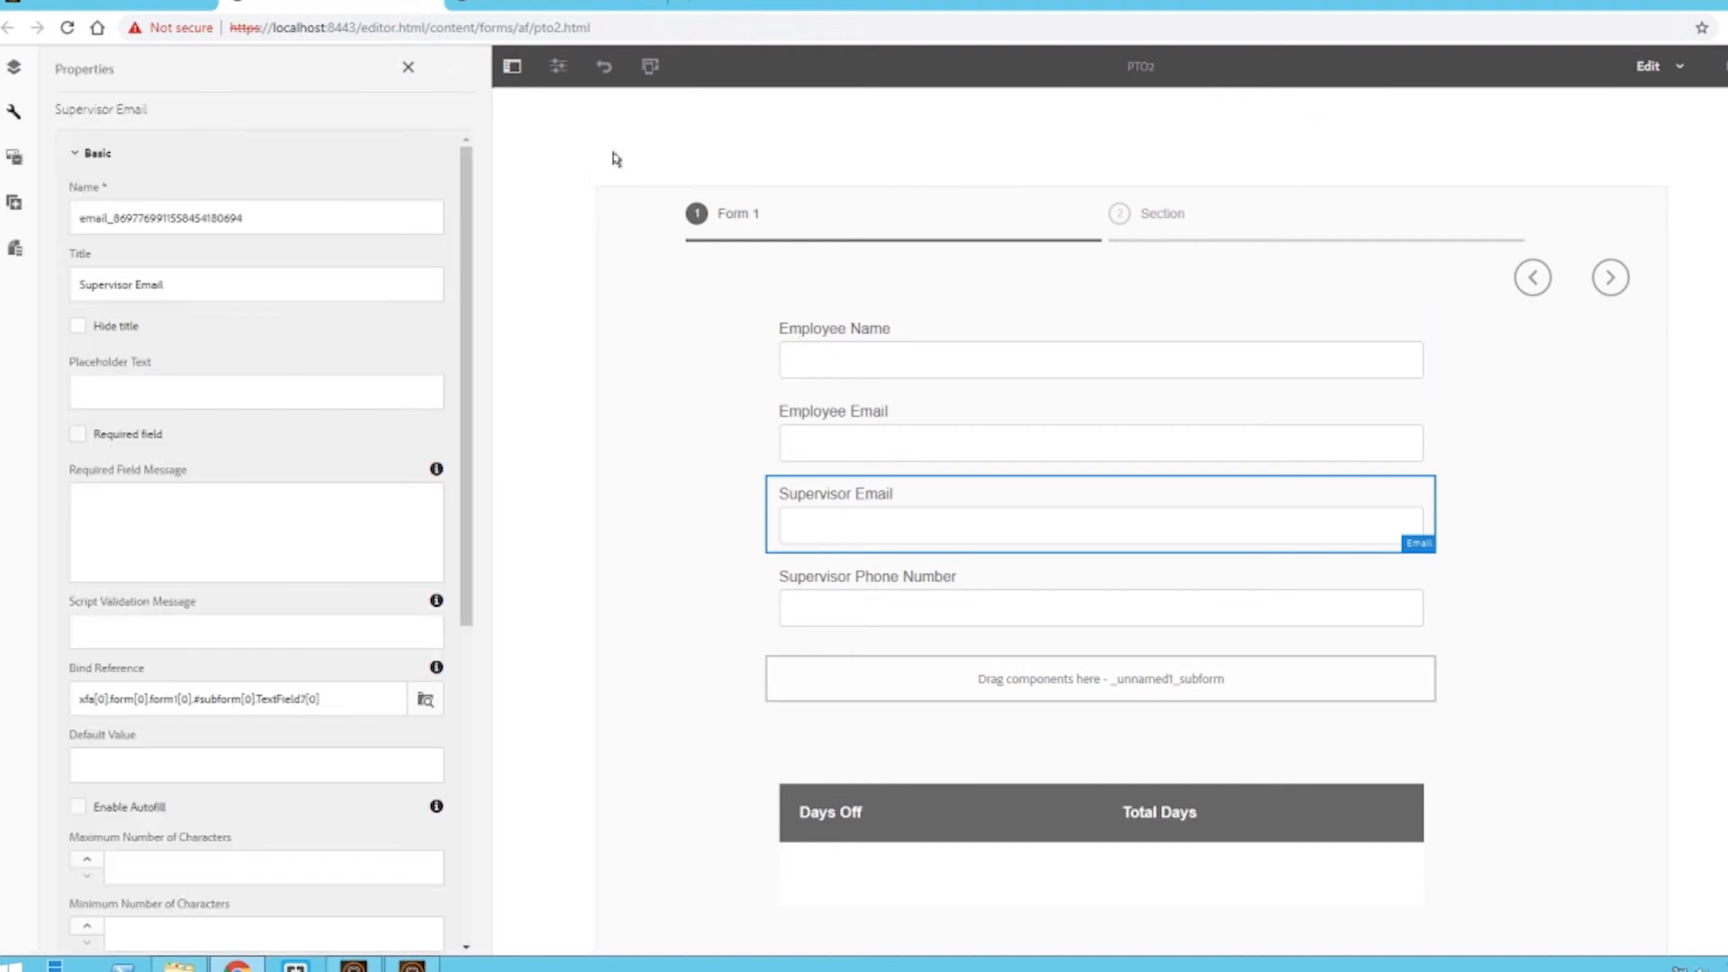
- Switch to preview mode and fill in the employee's name and e-mail address
click(1723, 69)
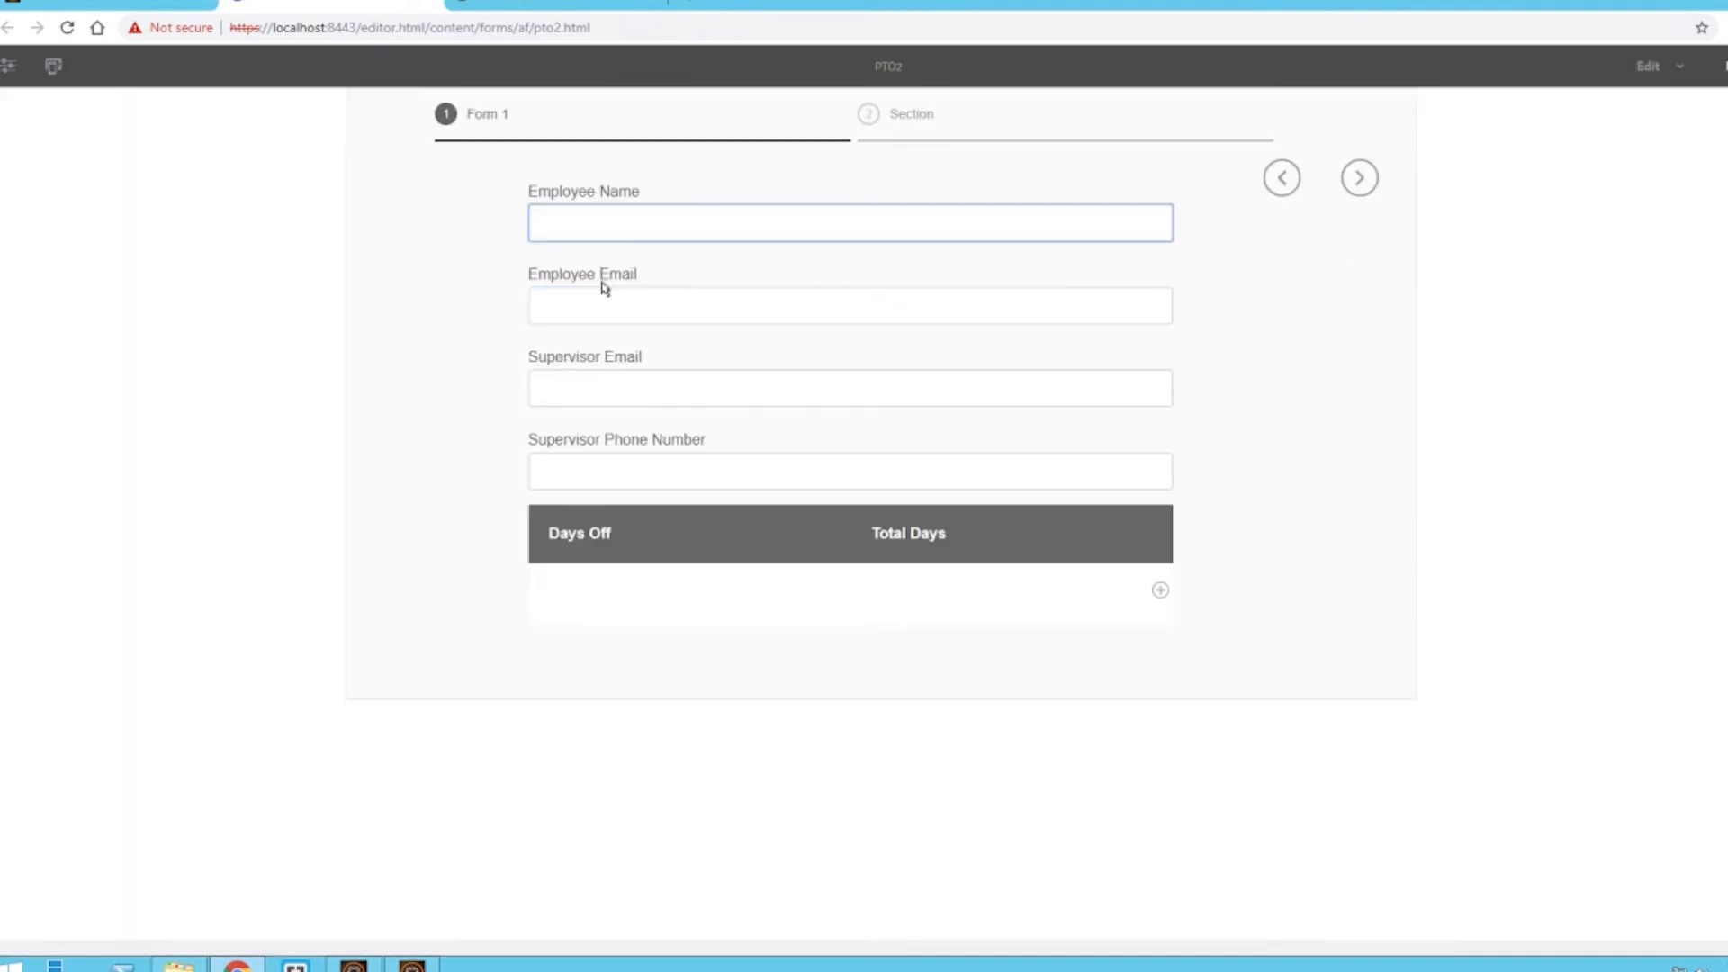
text(andon)
key(Tab)
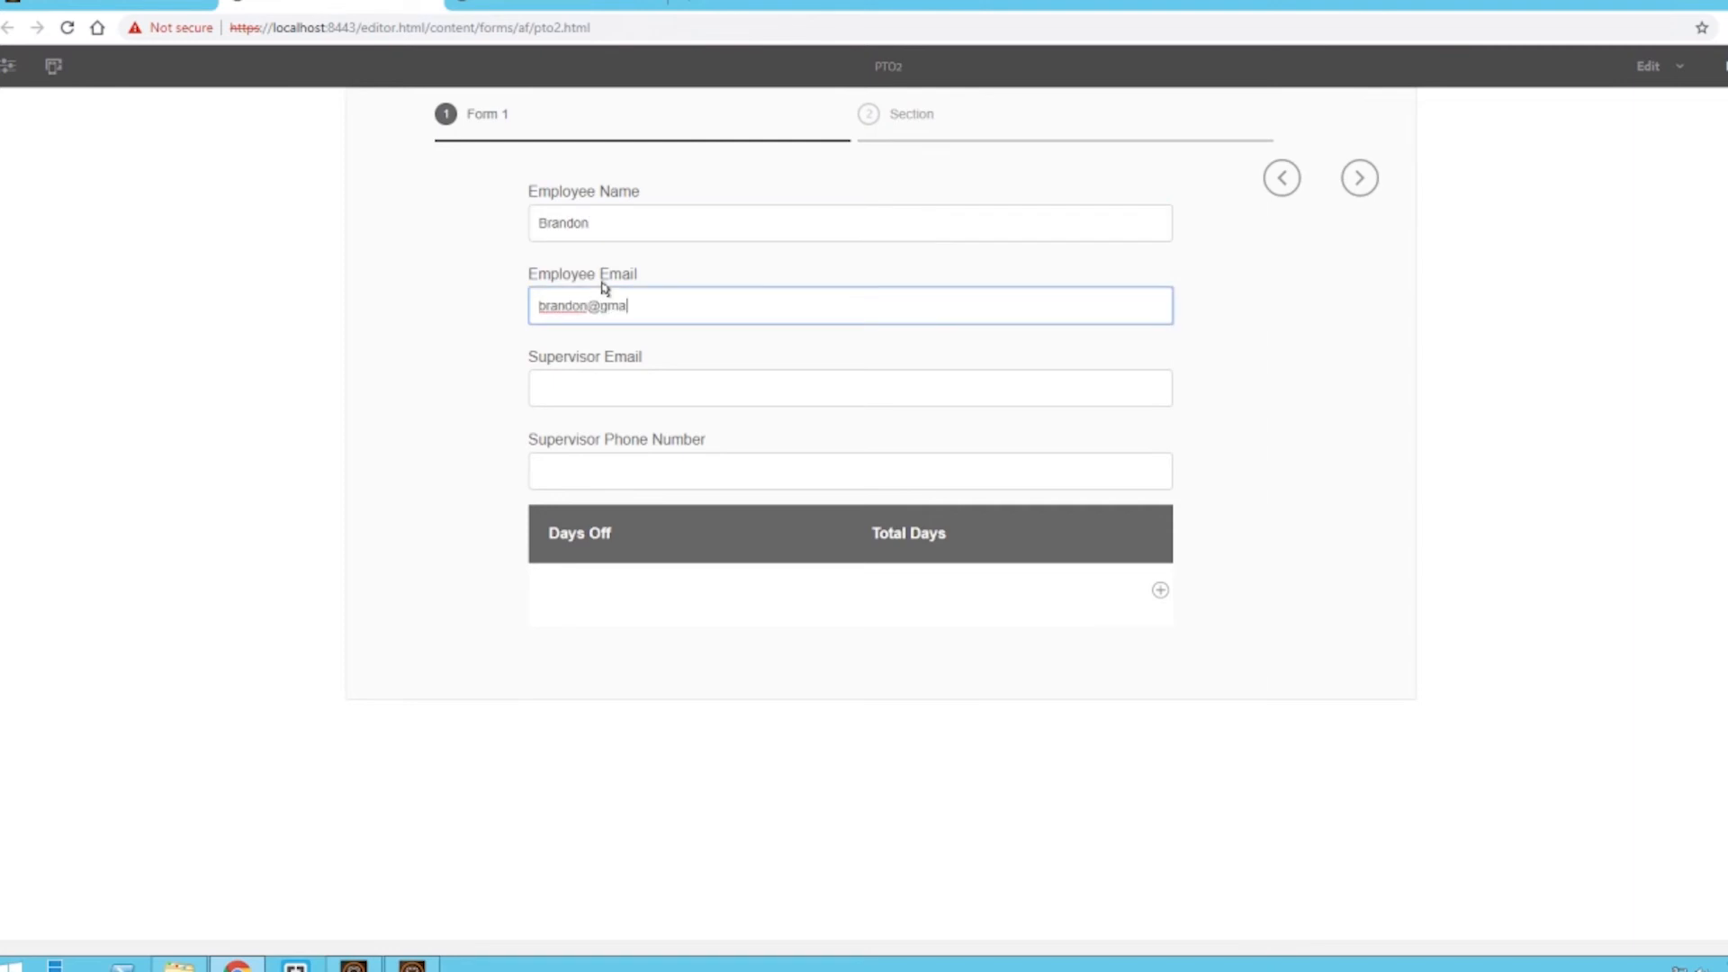
key(Tab)
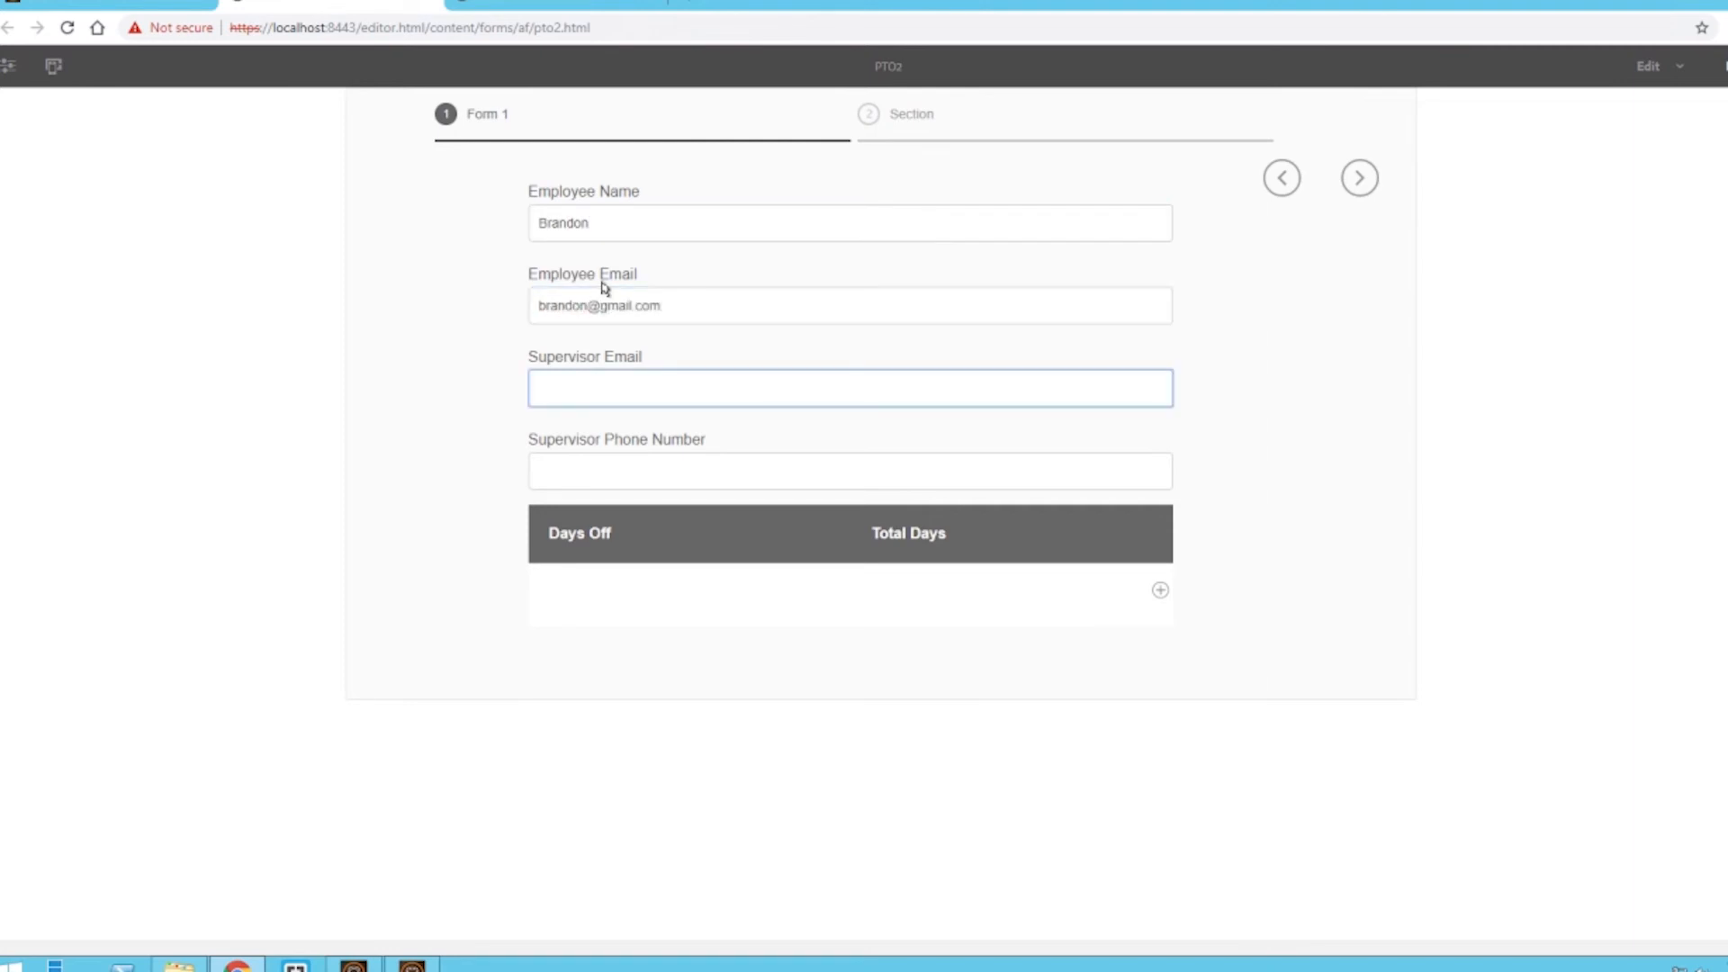
- Fill in the supervisor's e-mail address and phone number in the preview
text(supervisor@email.com)
key(Tab)
text(1234567890)
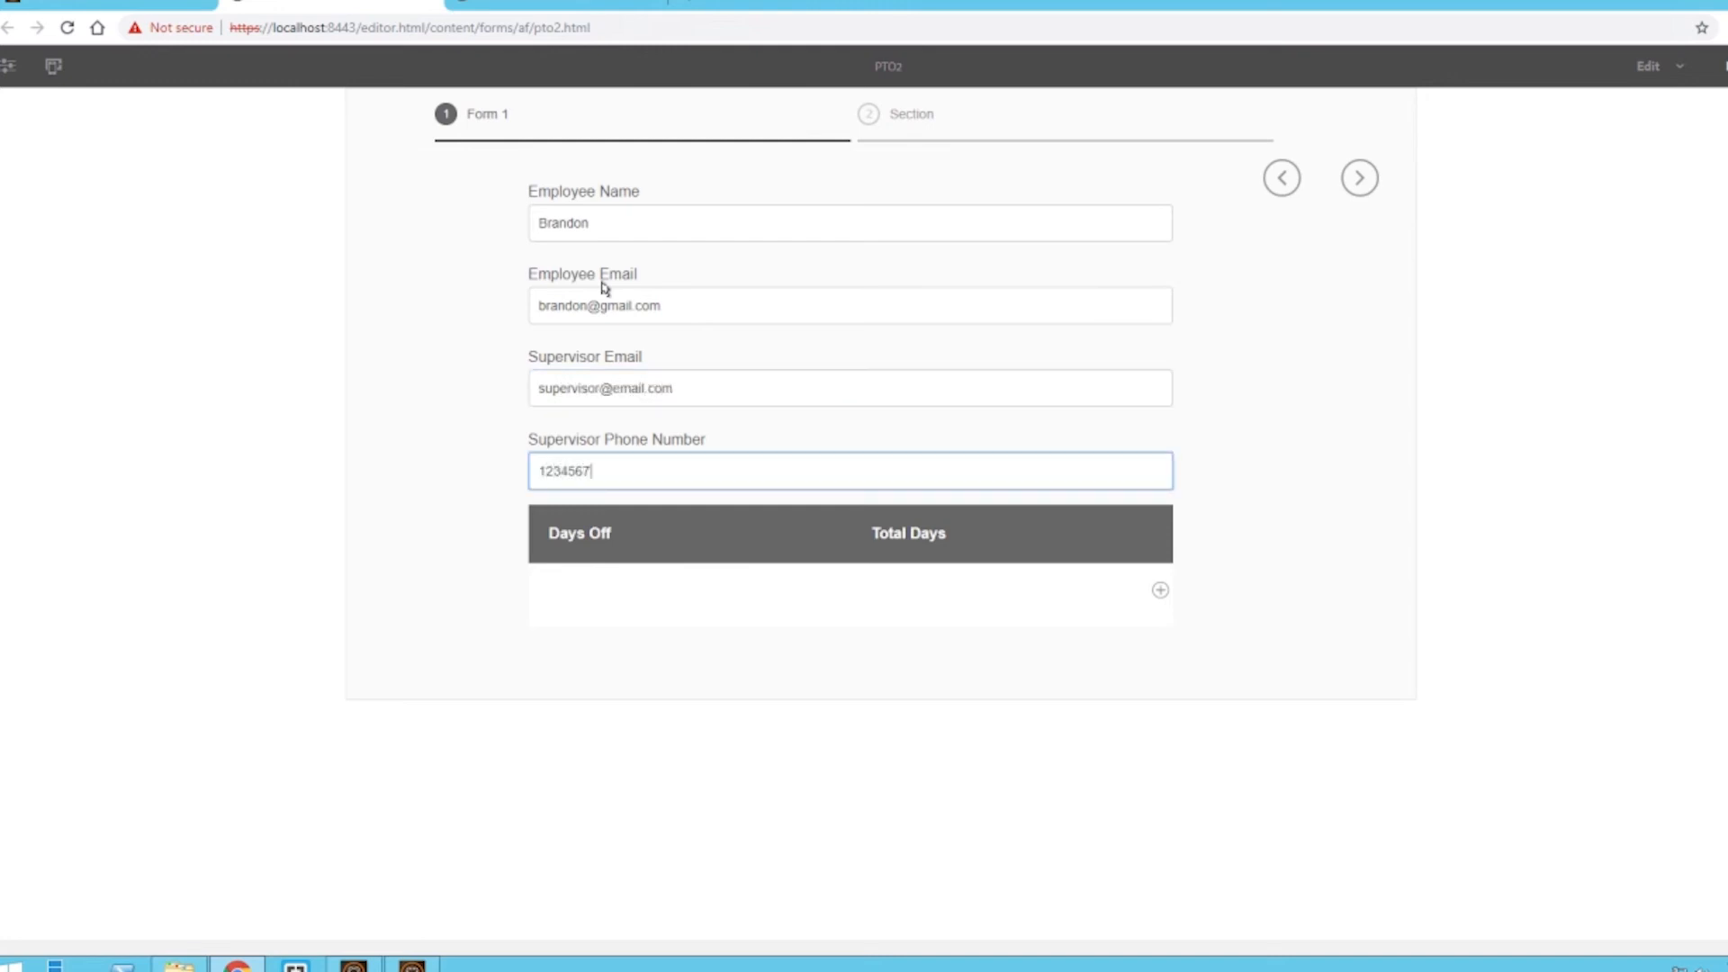
- Enter 5 as the days off in the table's data row
click(425, 423)
click(754, 590)
text(5)
click(960, 597)
- Advance to the Section wizard step and scroll through the Verify Step document preview
click(1377, 517)
click(1360, 178)
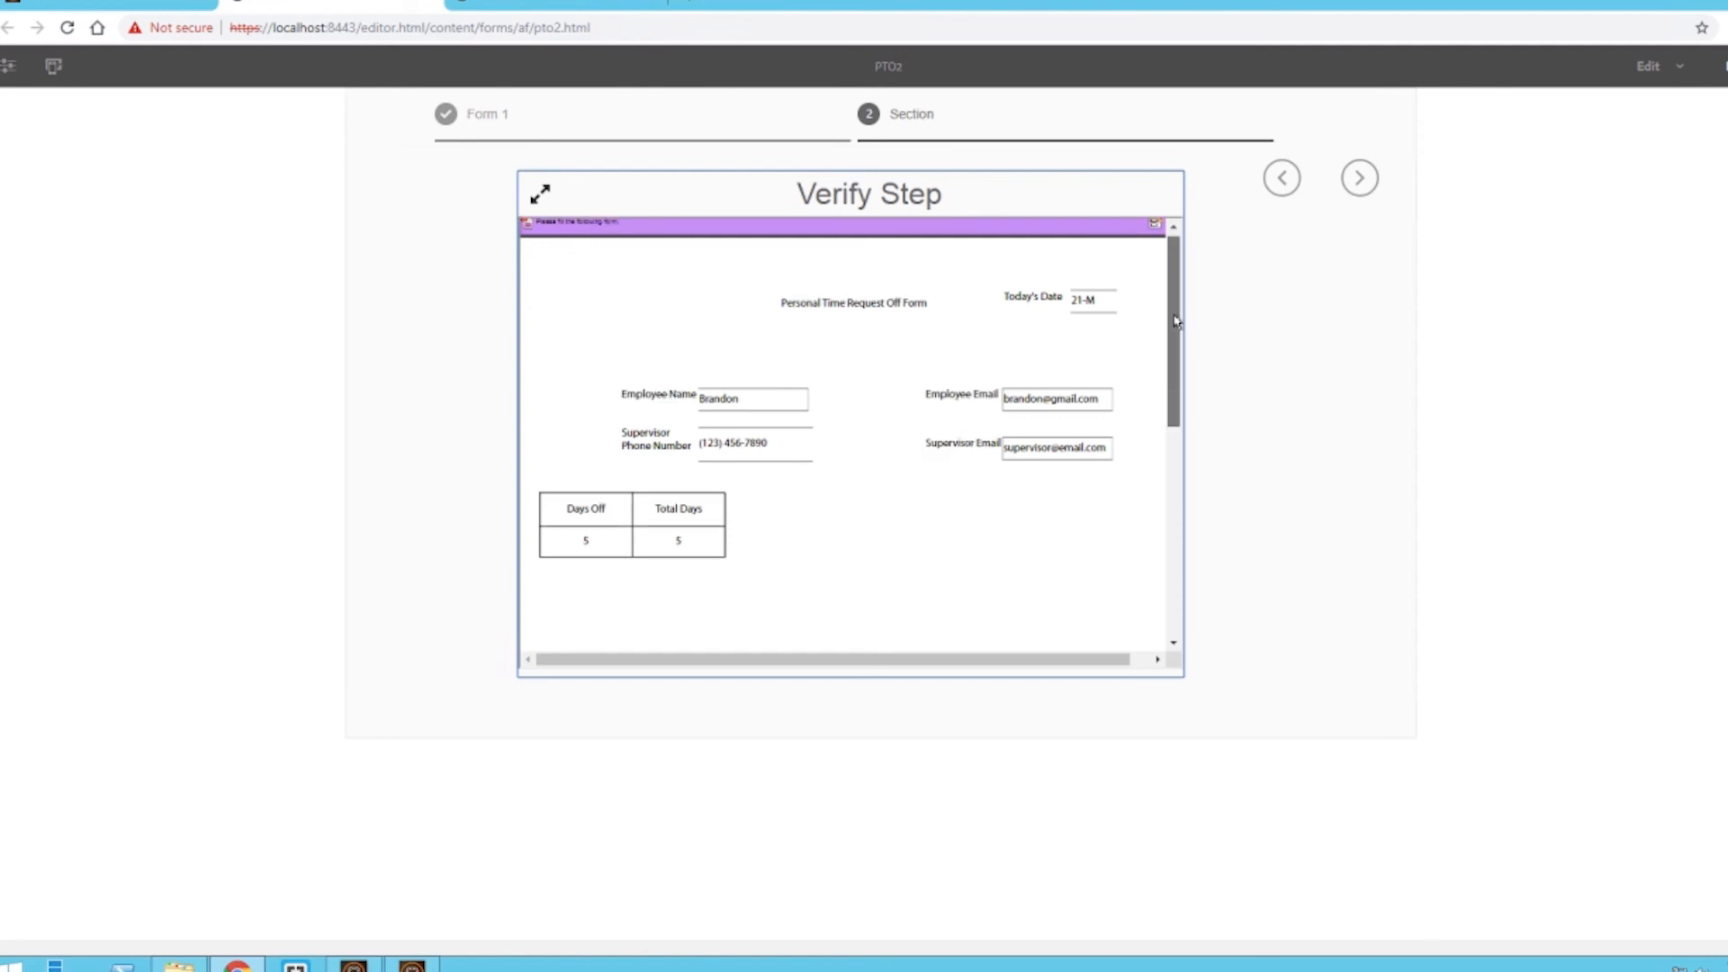
drag(1175, 314, 1176, 323)
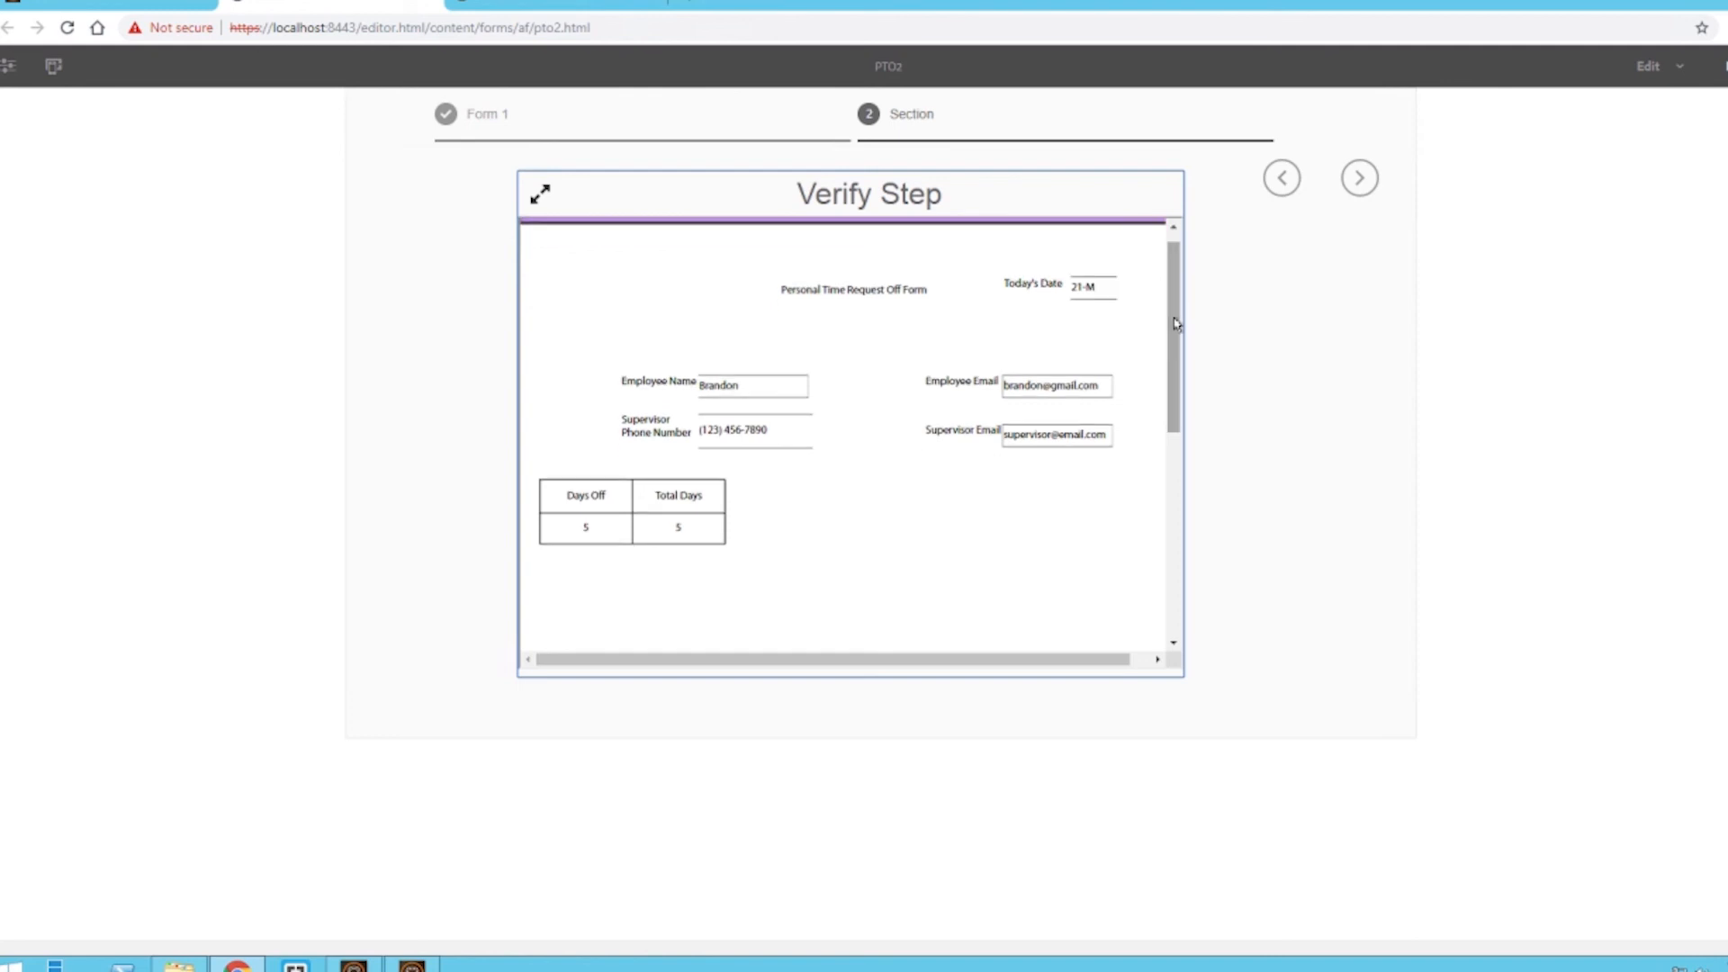